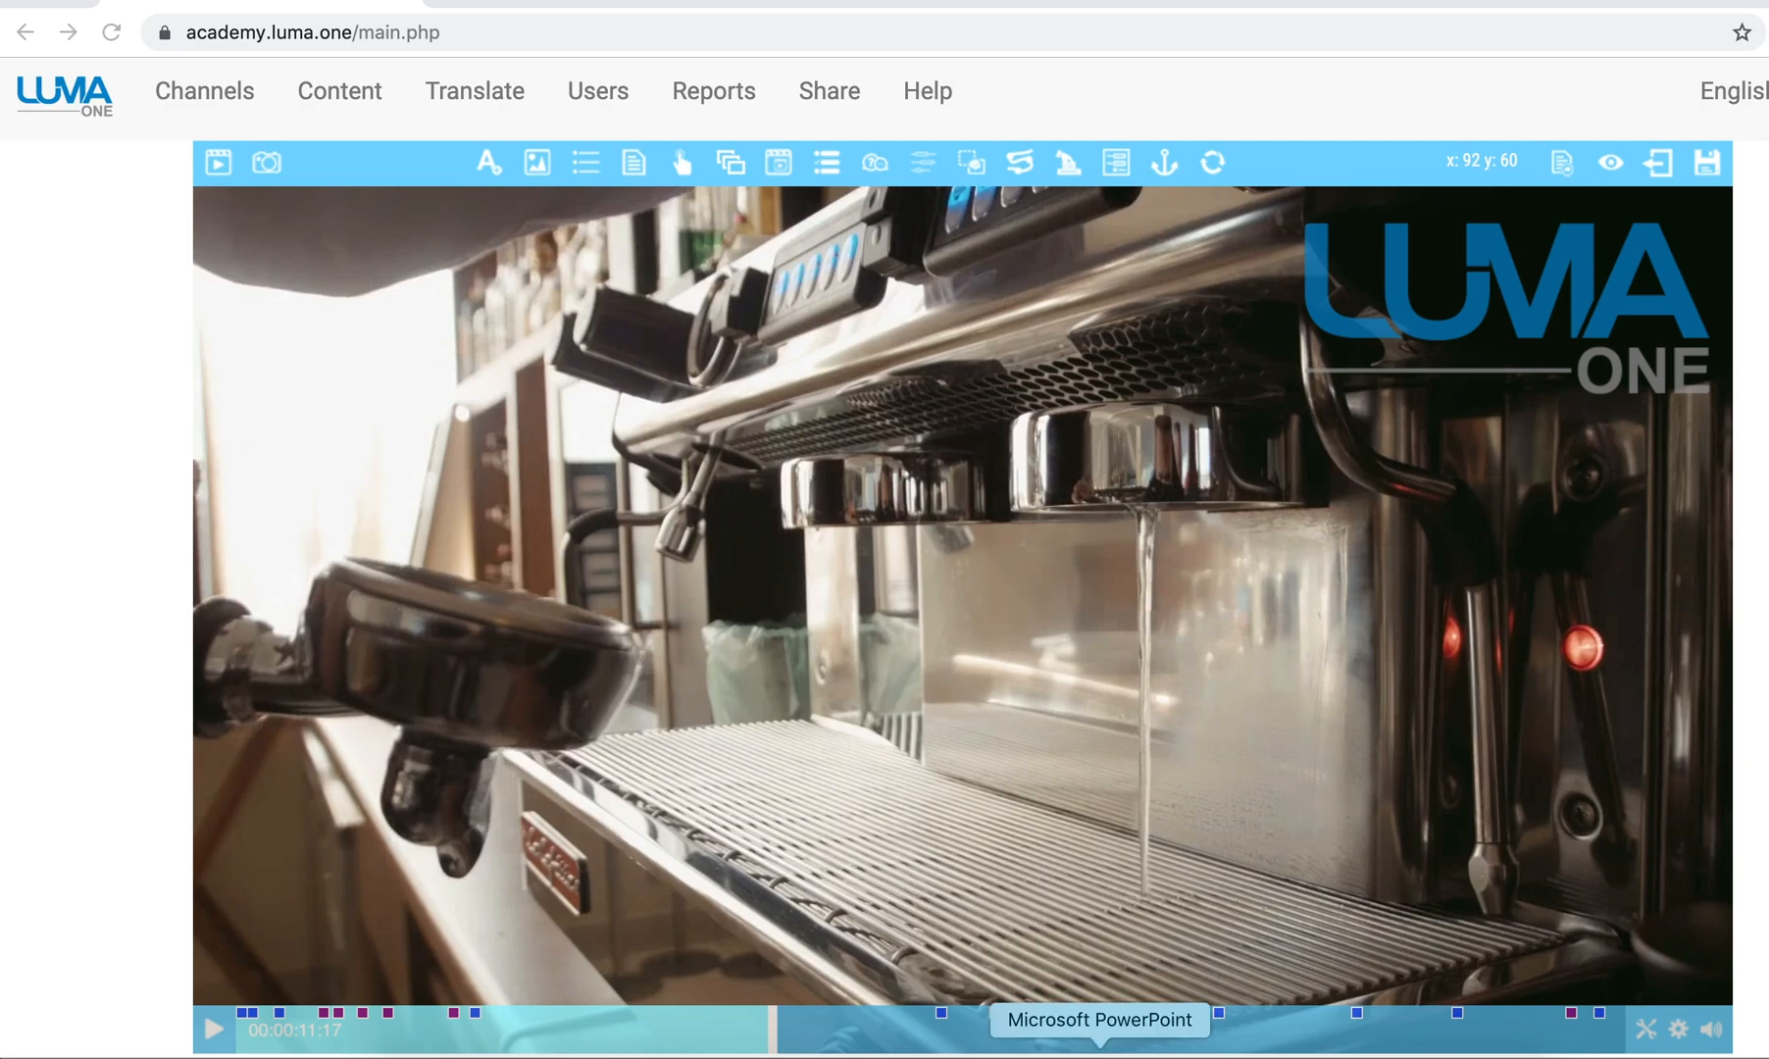
Switch to PowerPoint and export every slide of the presentation as JPEG to the Marketing and Sales folder, replacing the existing export
left_click(1100, 1051)
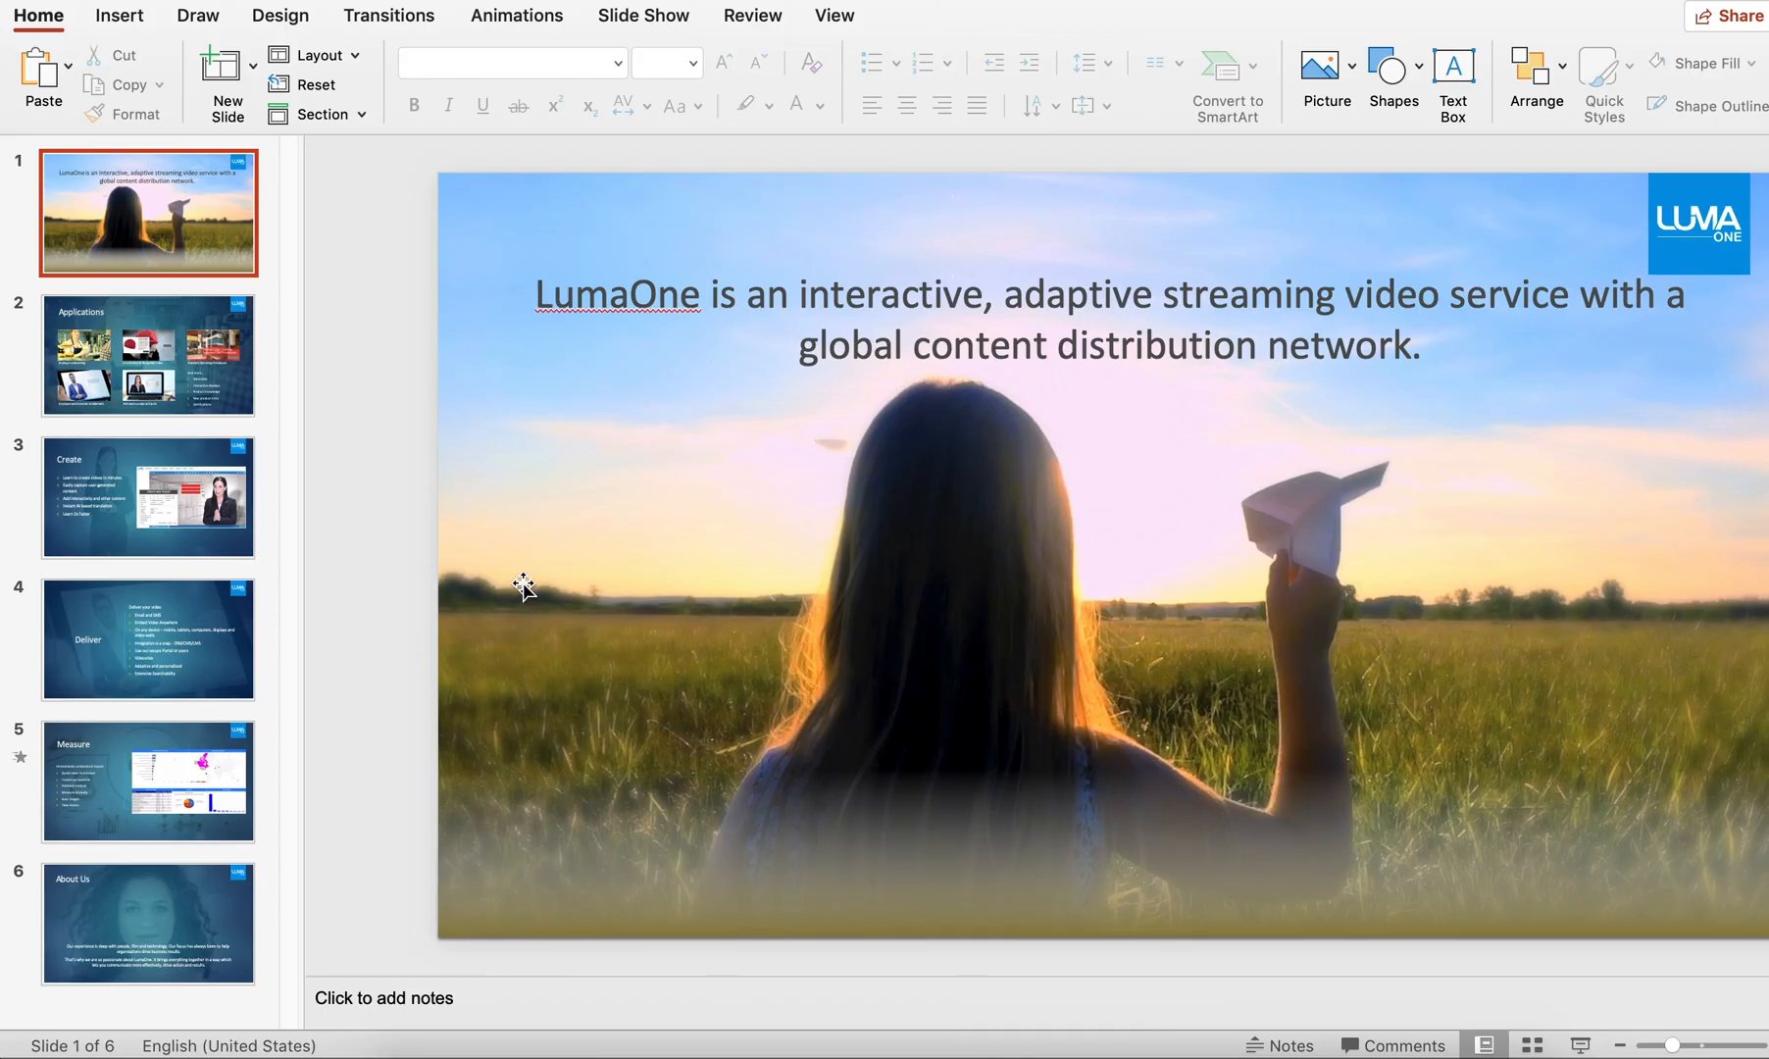
left_click(225, 0)
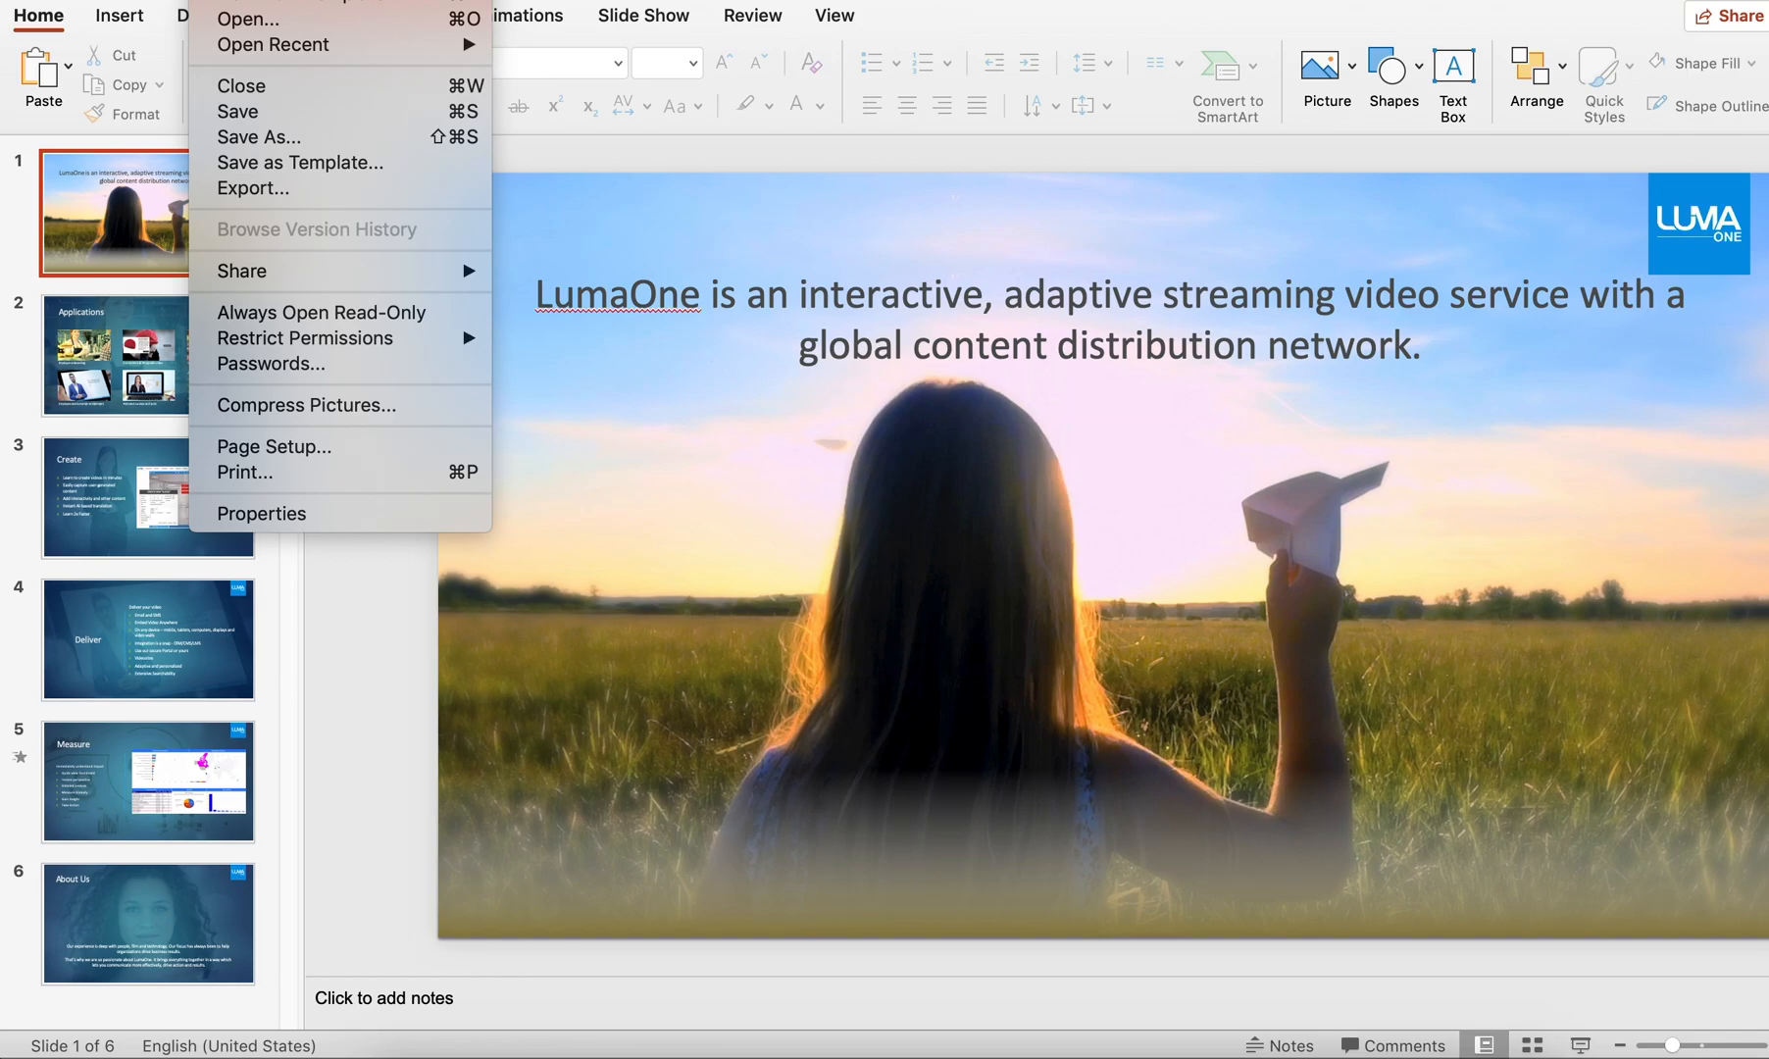
left_click(259, 187)
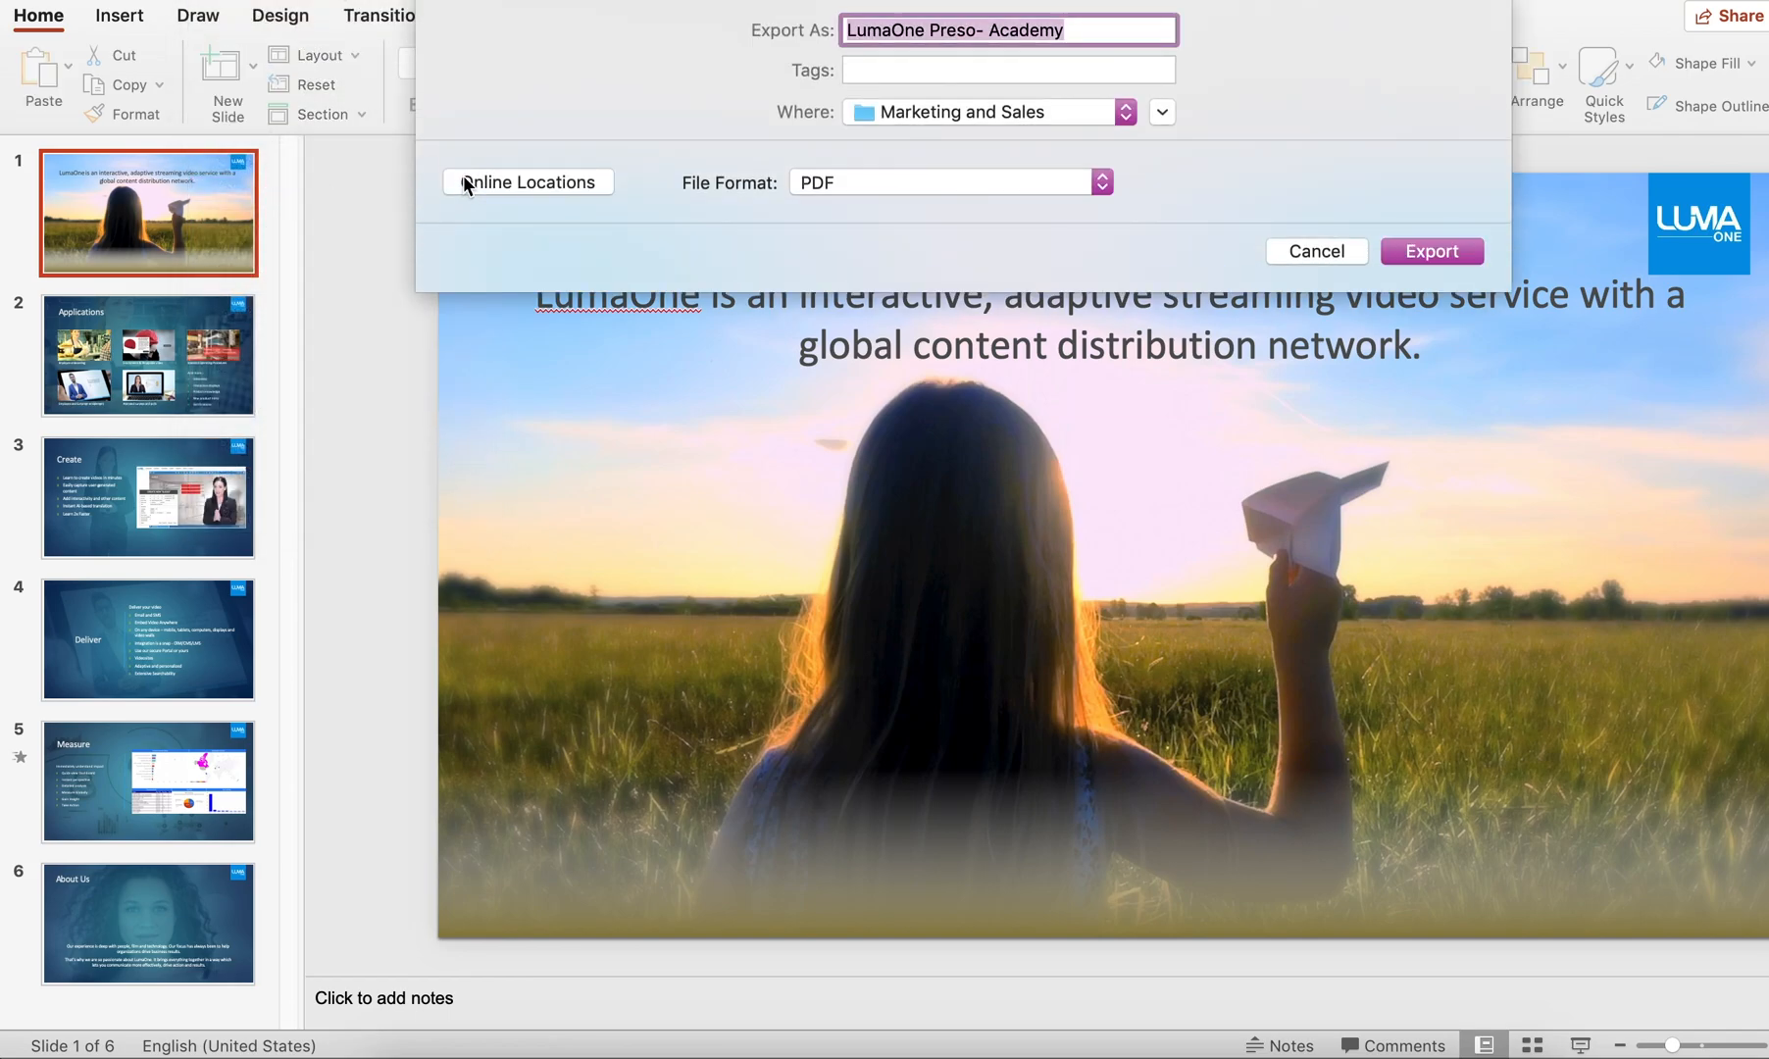
left_click(838, 187)
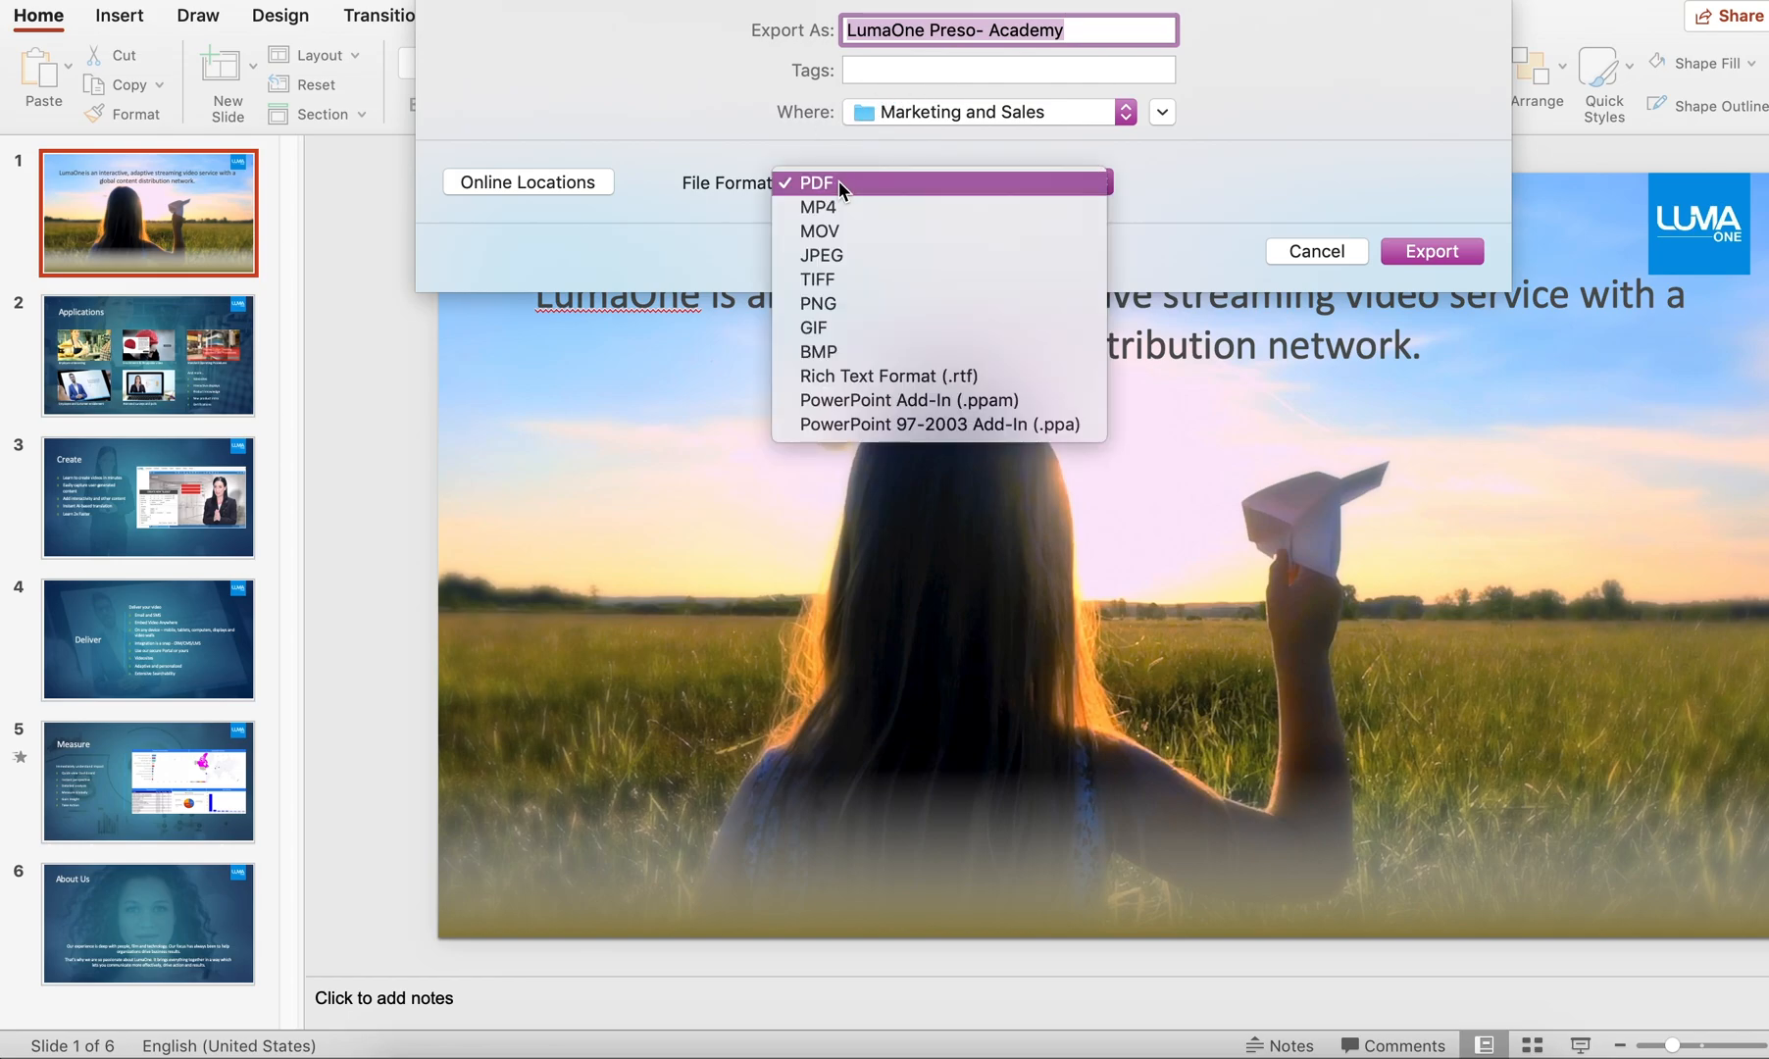
left_click(871, 254)
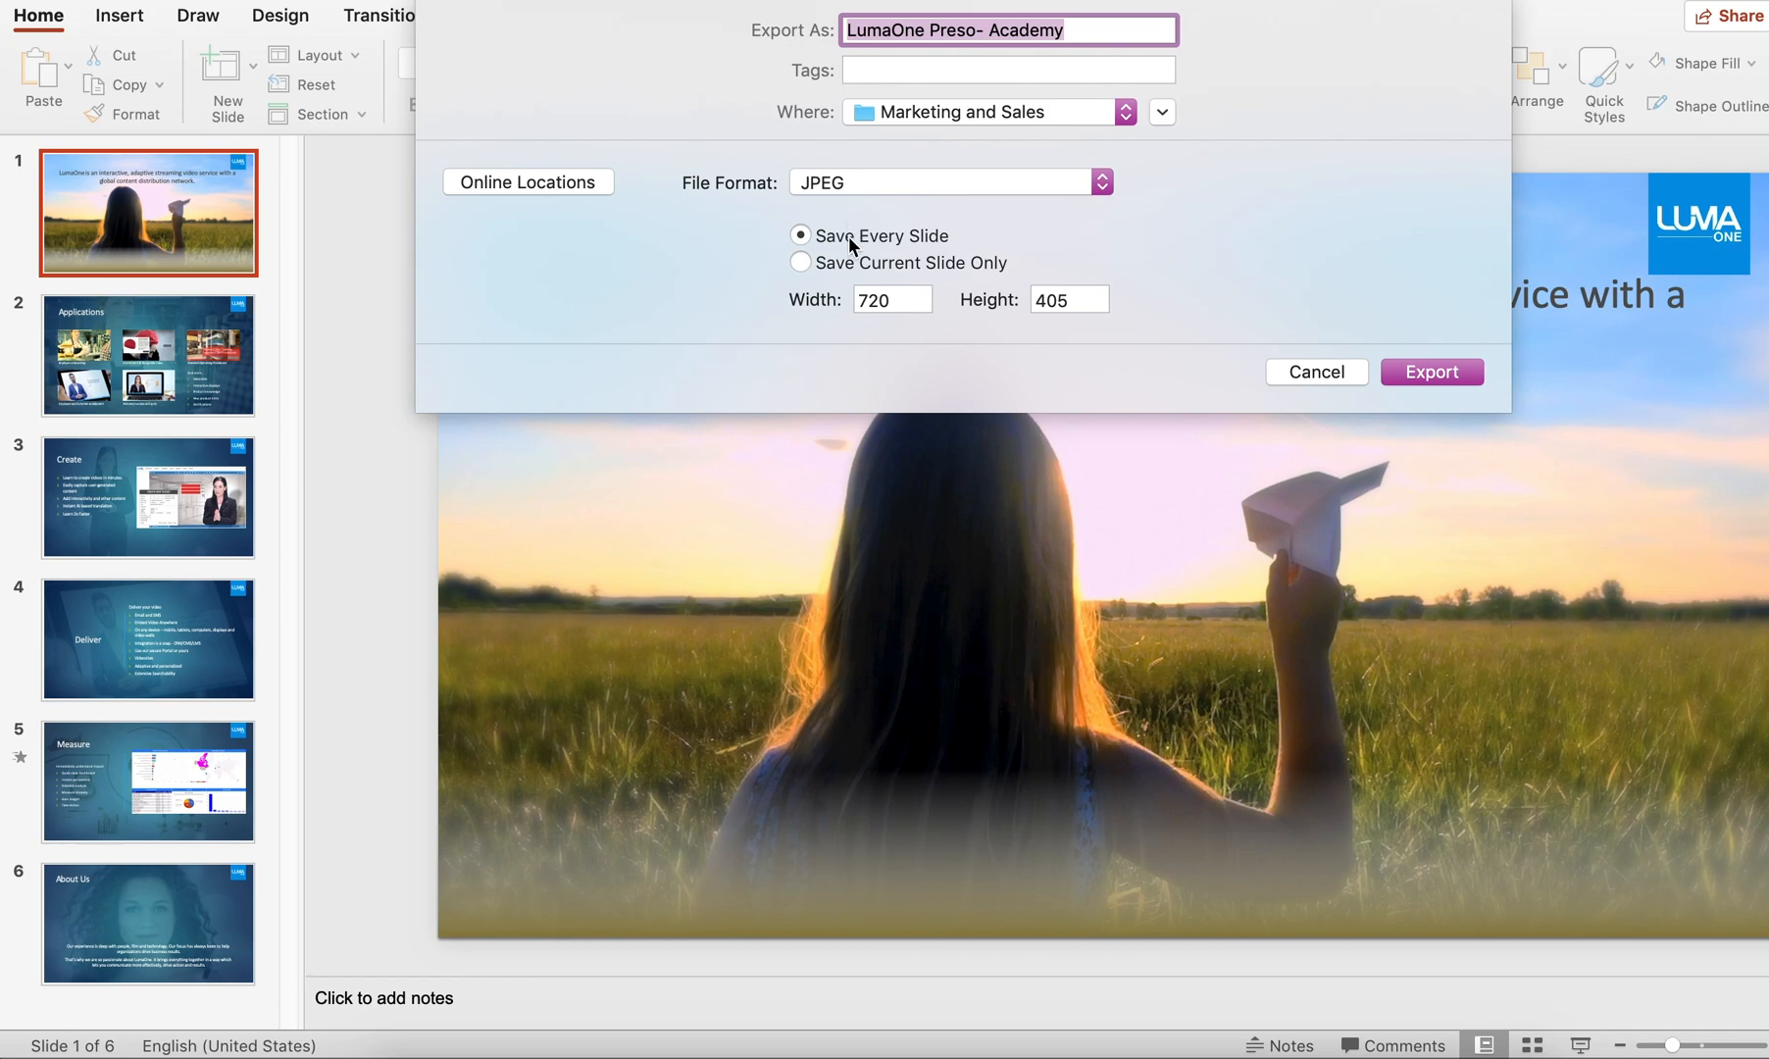
left_click(1419, 376)
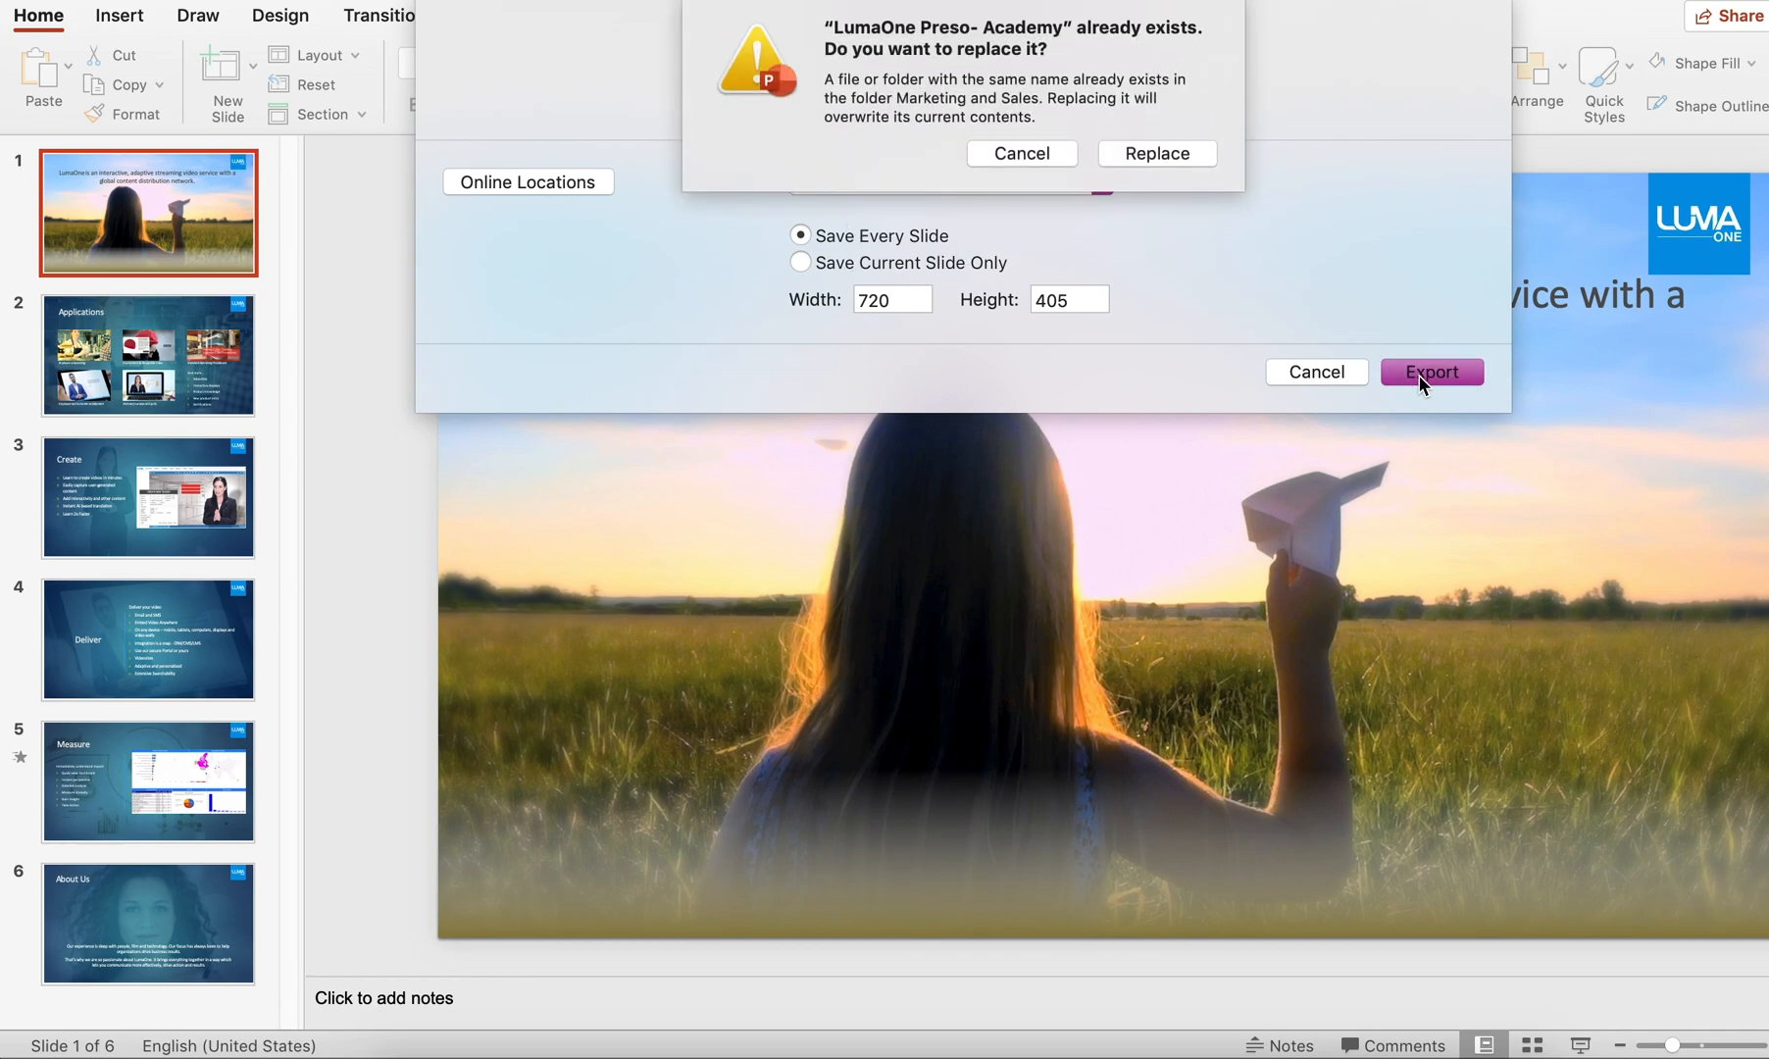
left_click(1129, 155)
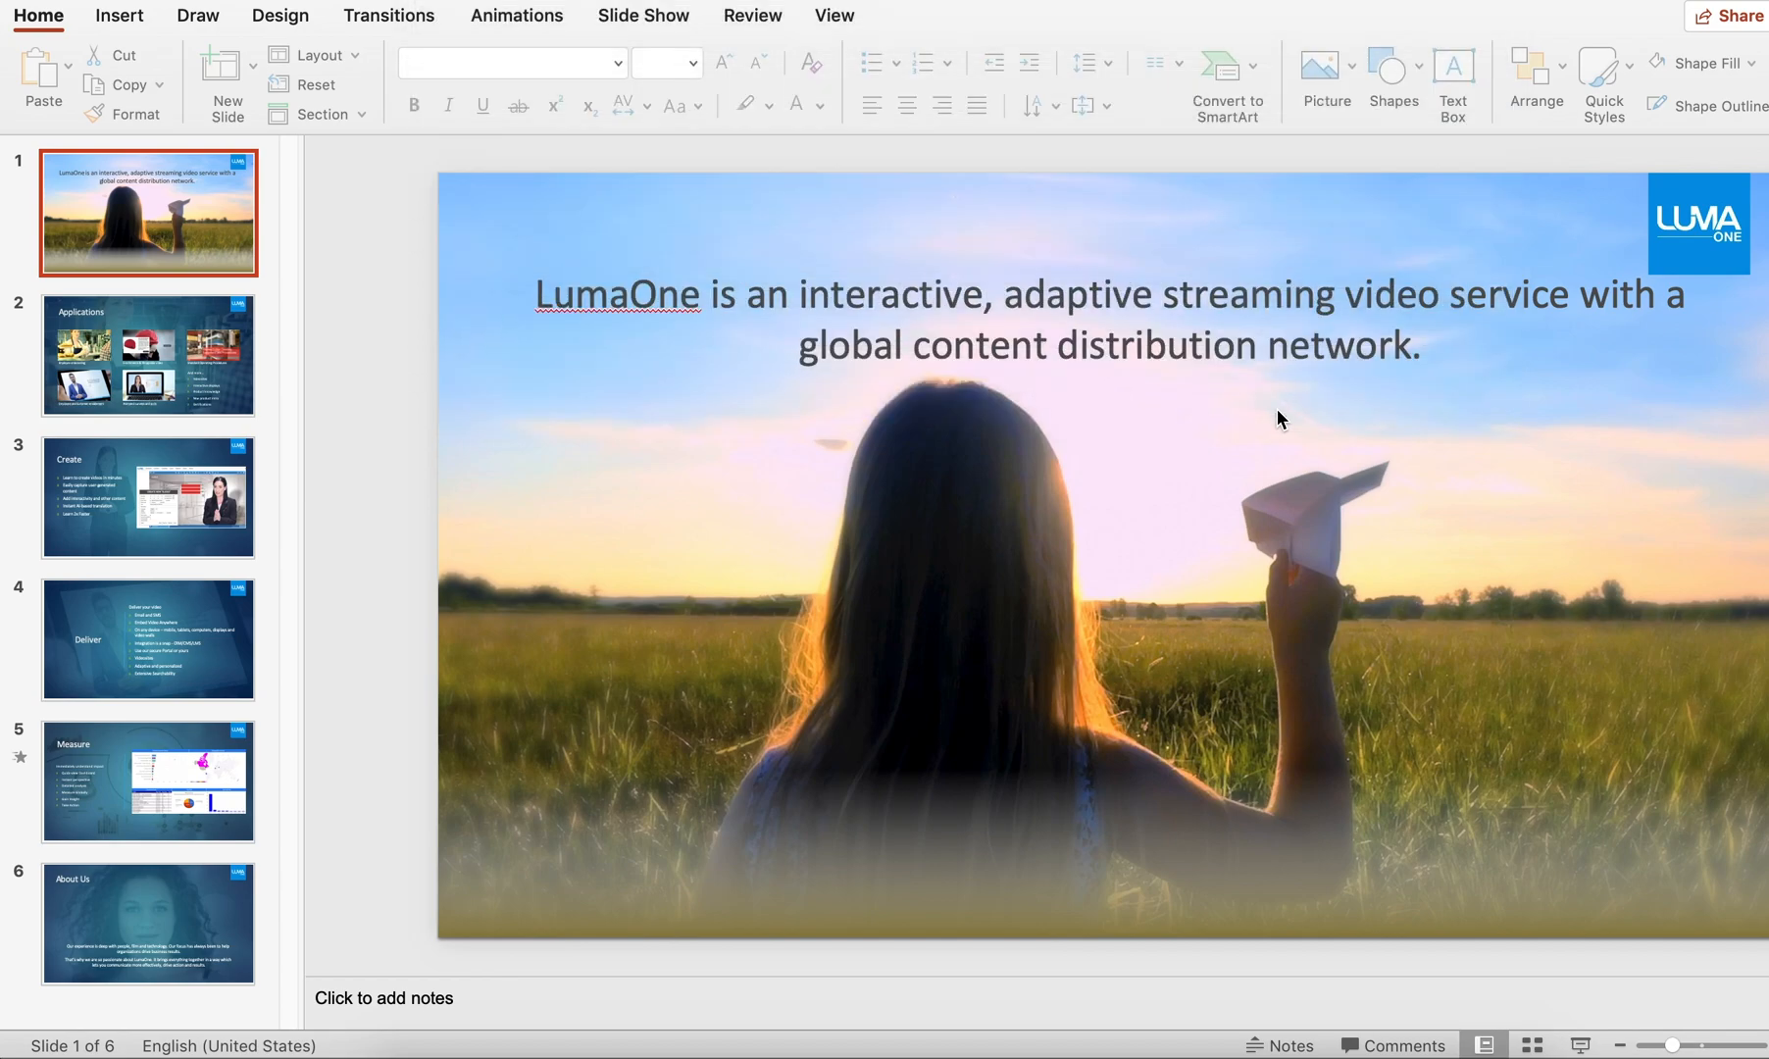
left_click(1162, 348)
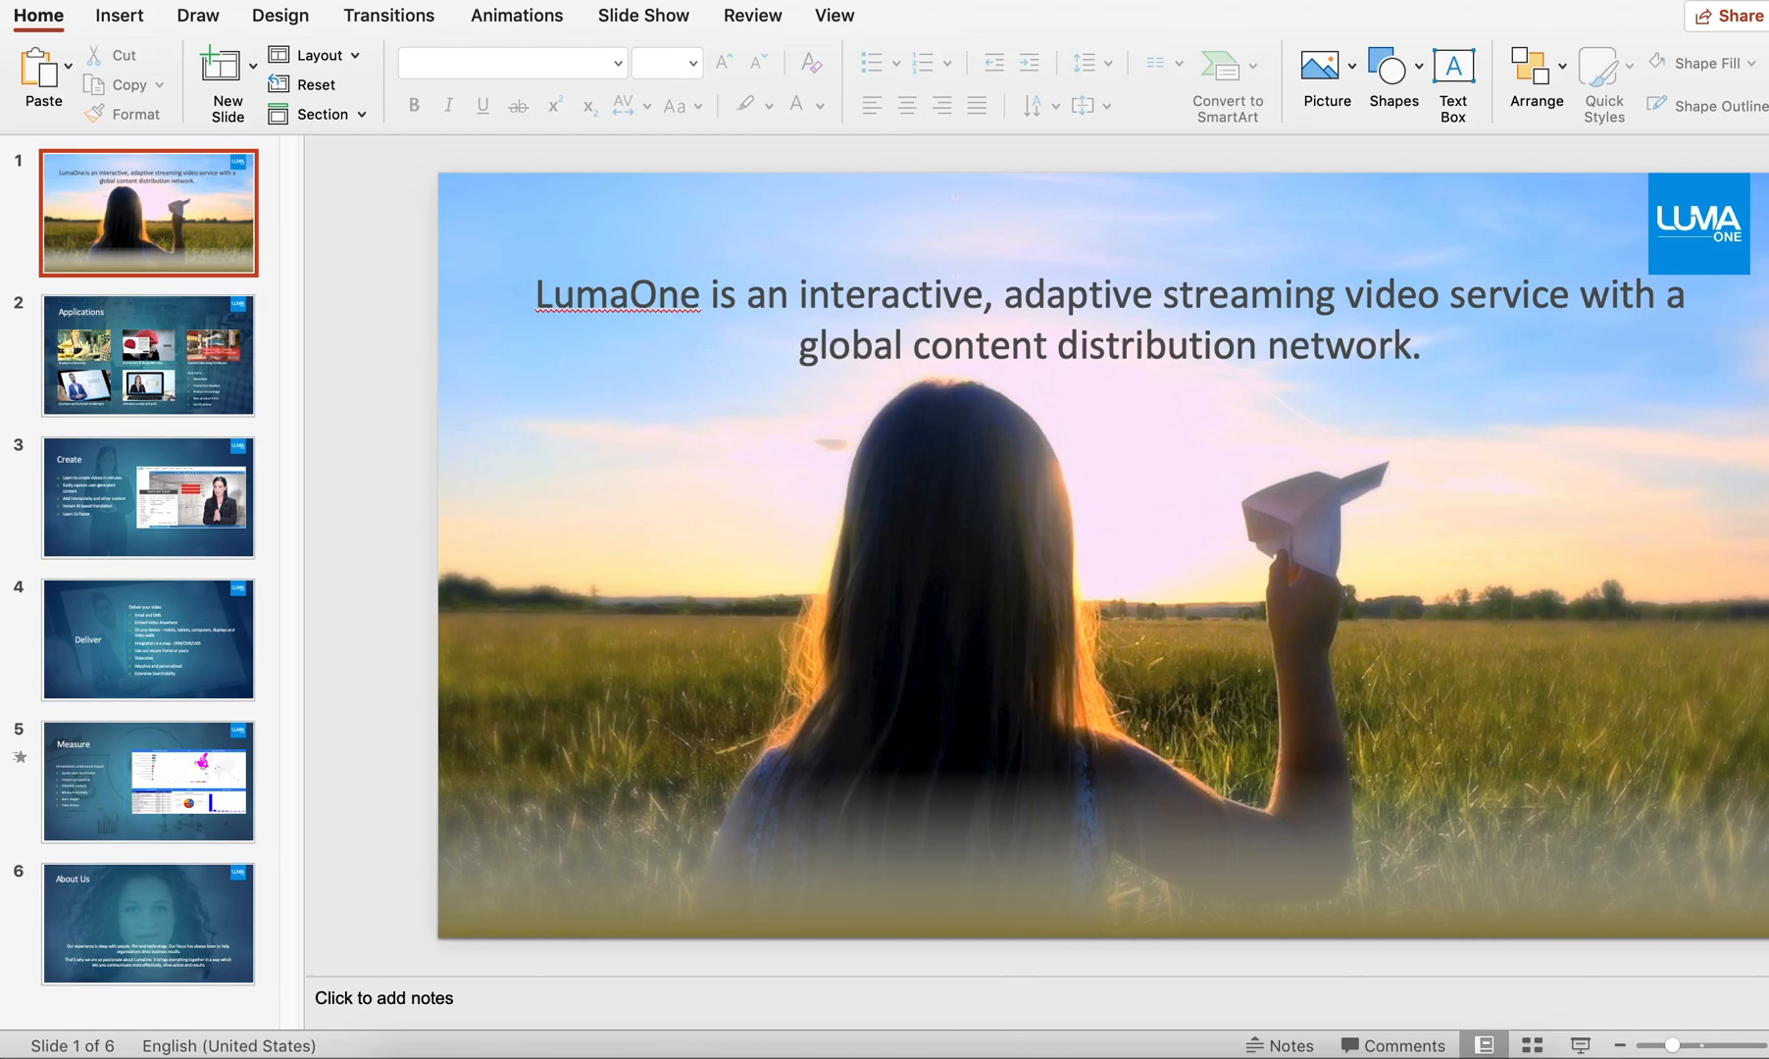
Switch back to the LumaOne video editor in the browser and add a slides element titled "Slides"
left_click(1045, 1055)
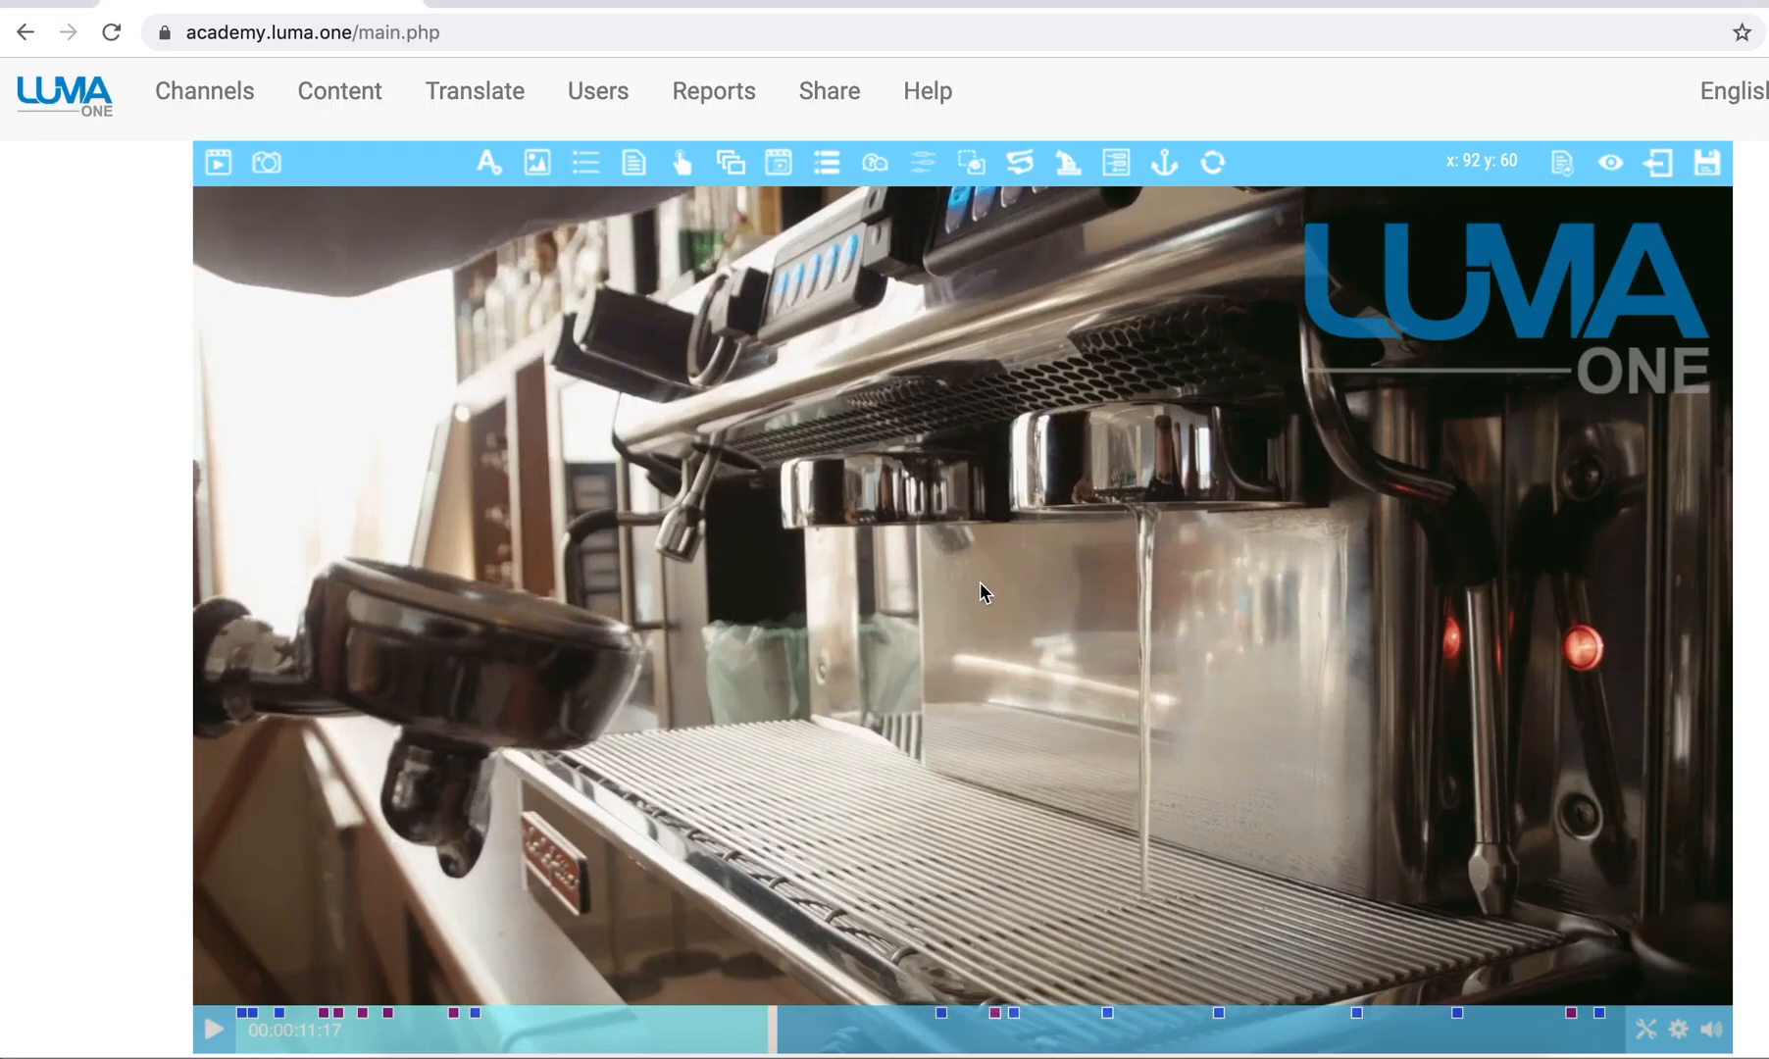
left_click(735, 169)
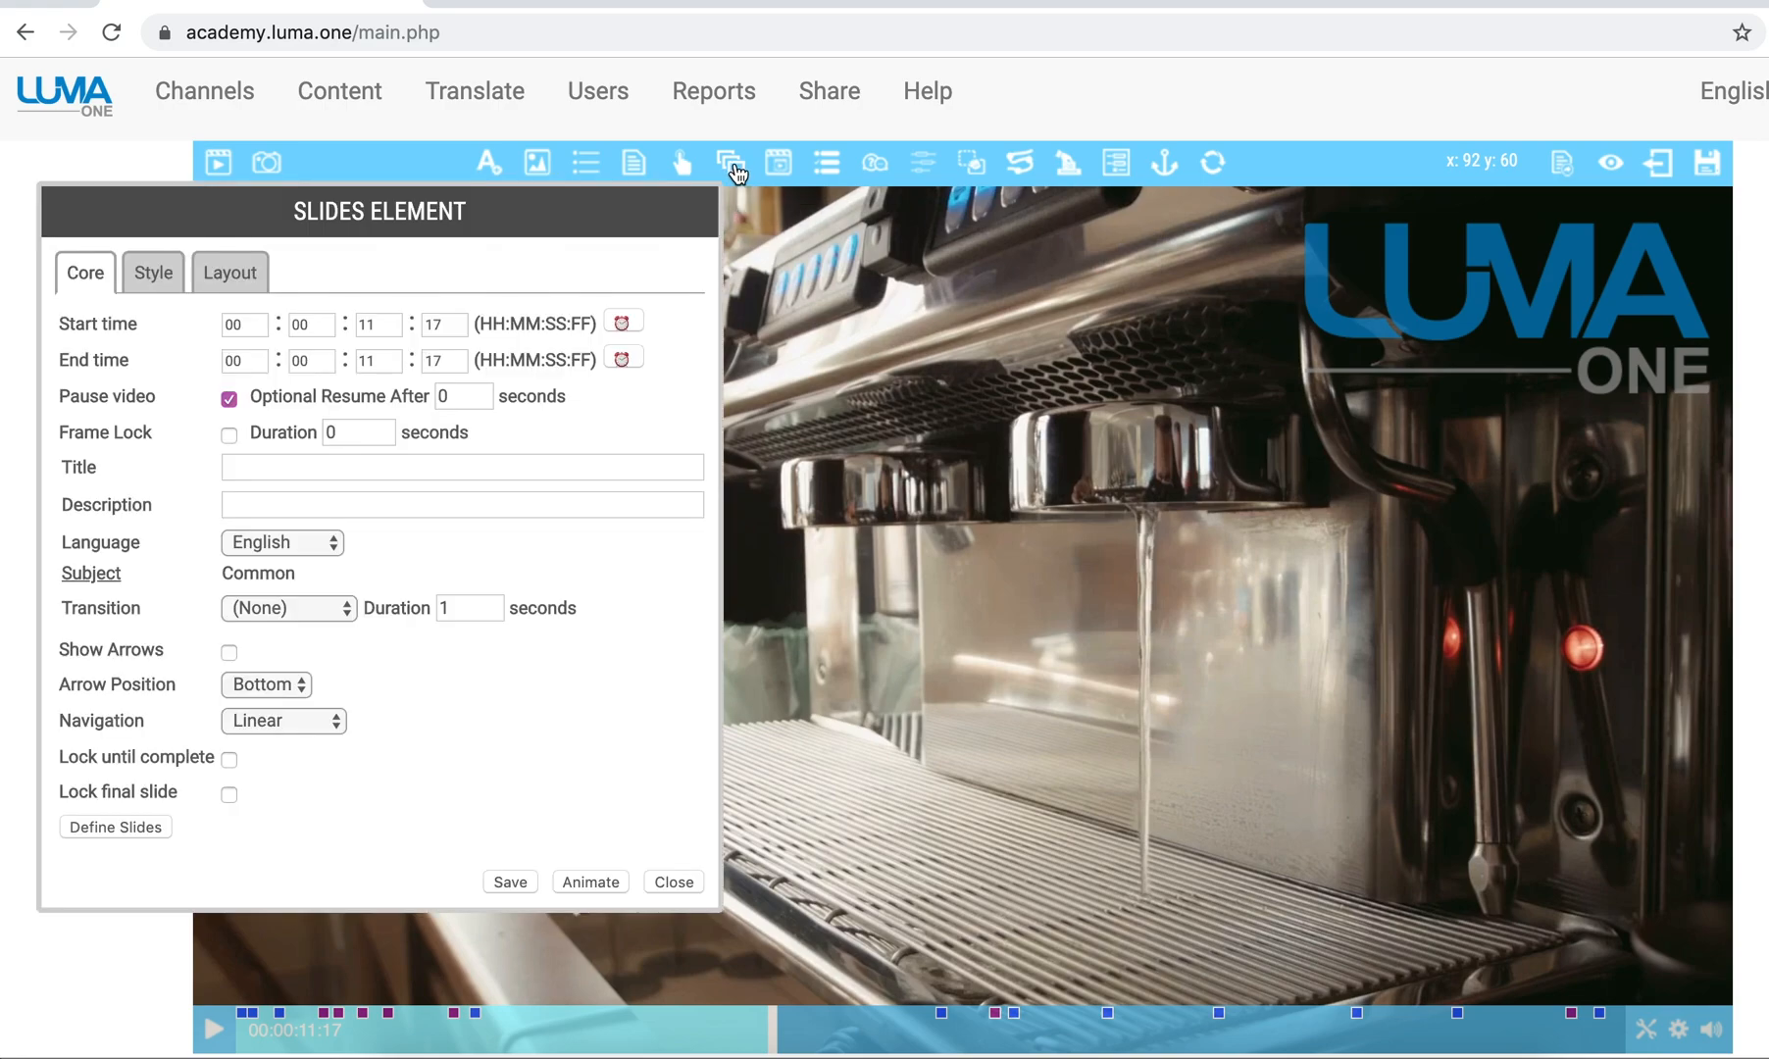
left_click(222, 464)
type("Slides")
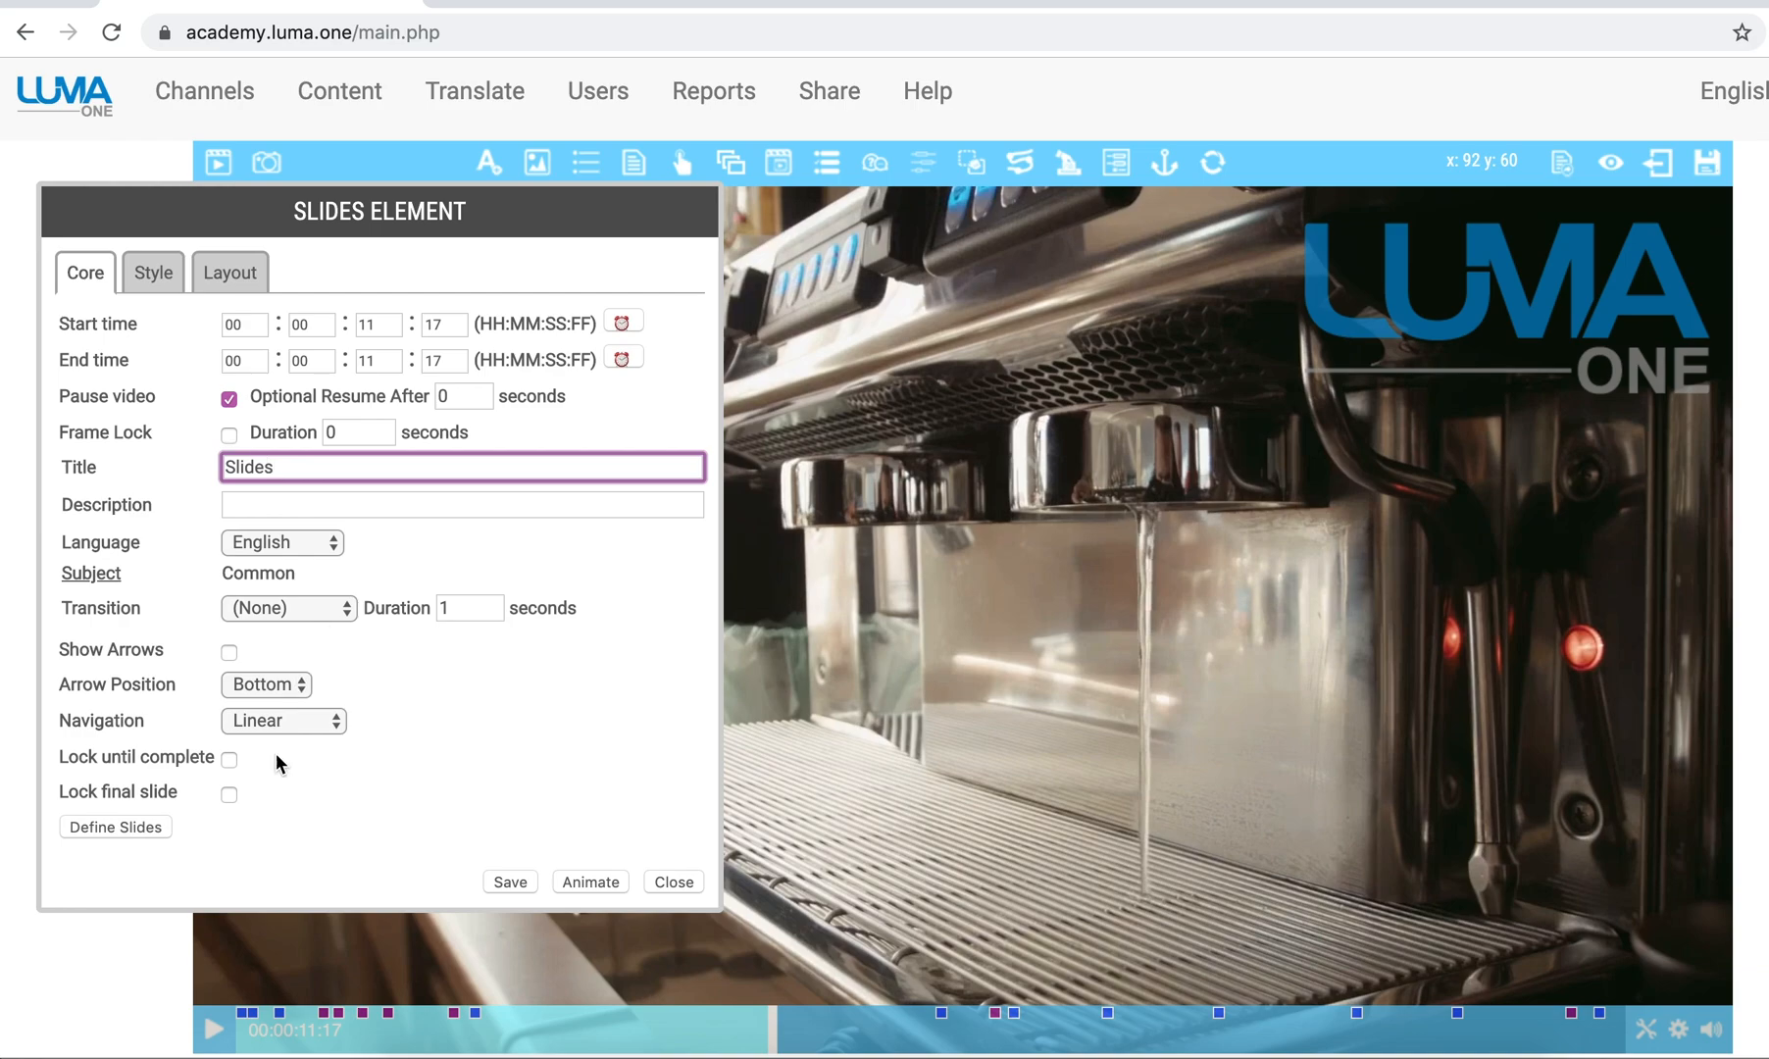
Batch import the slide images from "LumaOne Preso- Academy 2.zip" into the slides element's definition
left_click(102, 824)
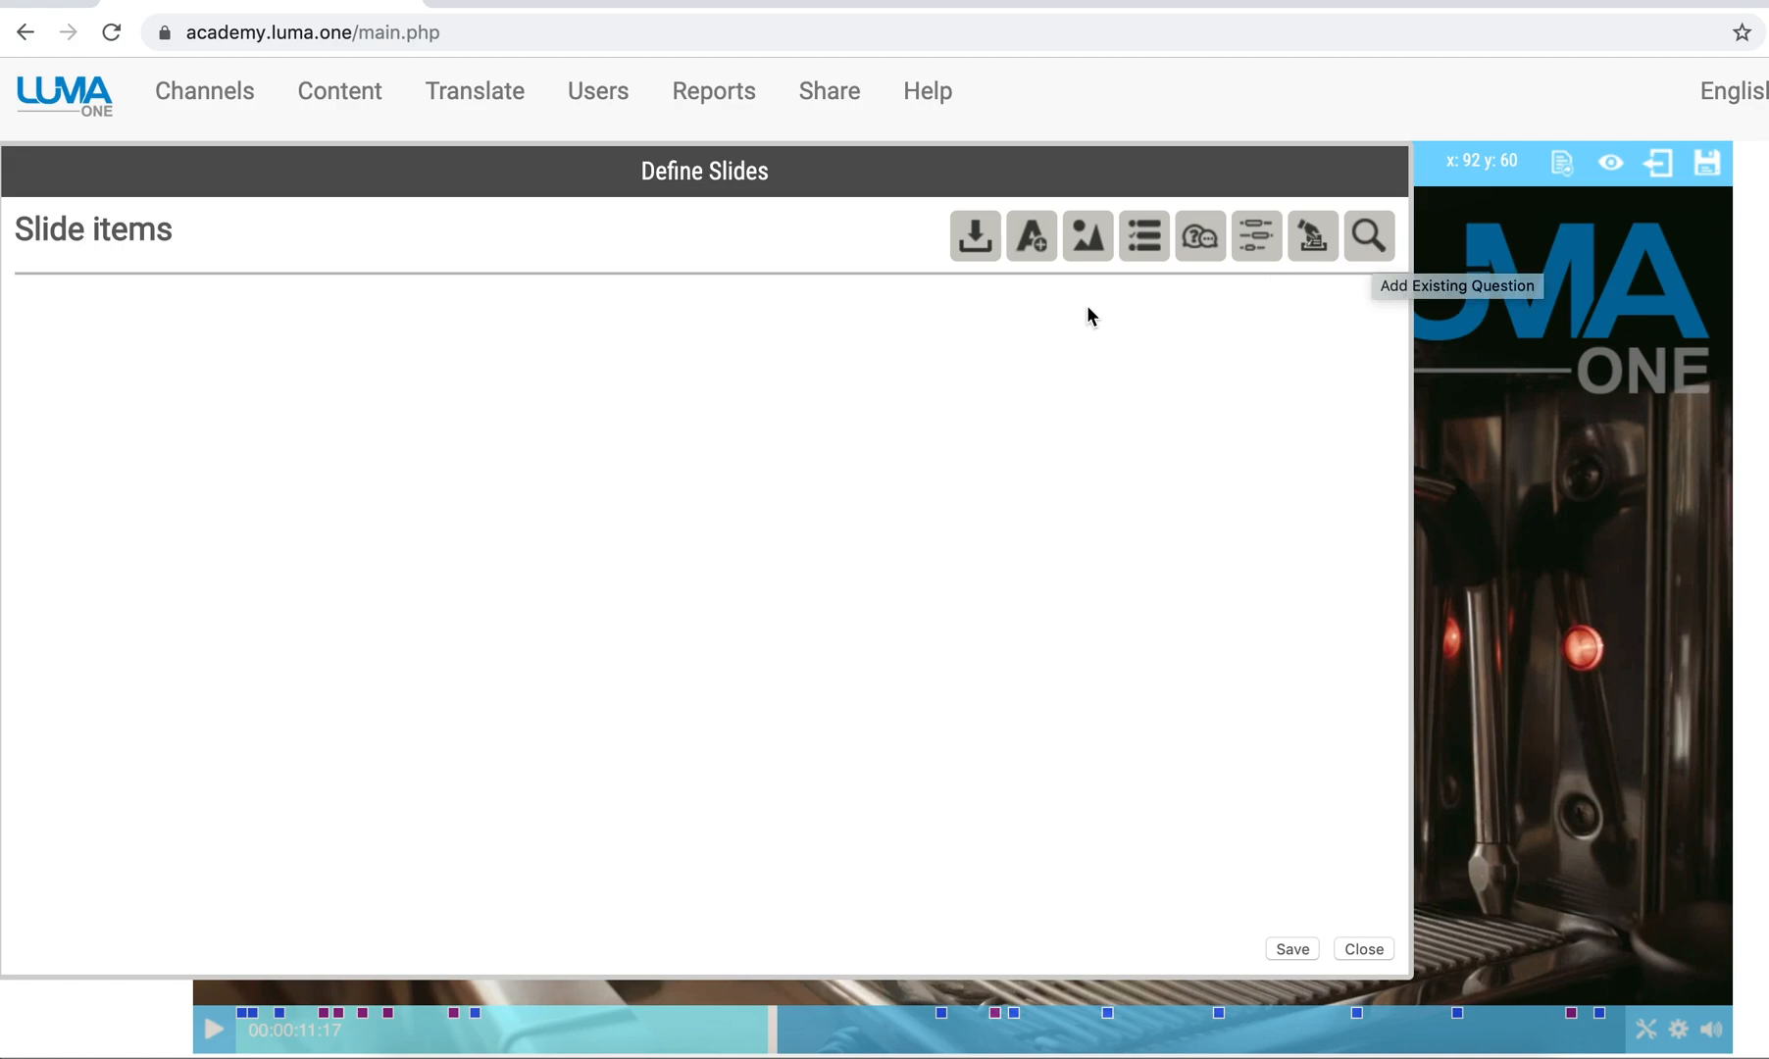
left_click(974, 240)
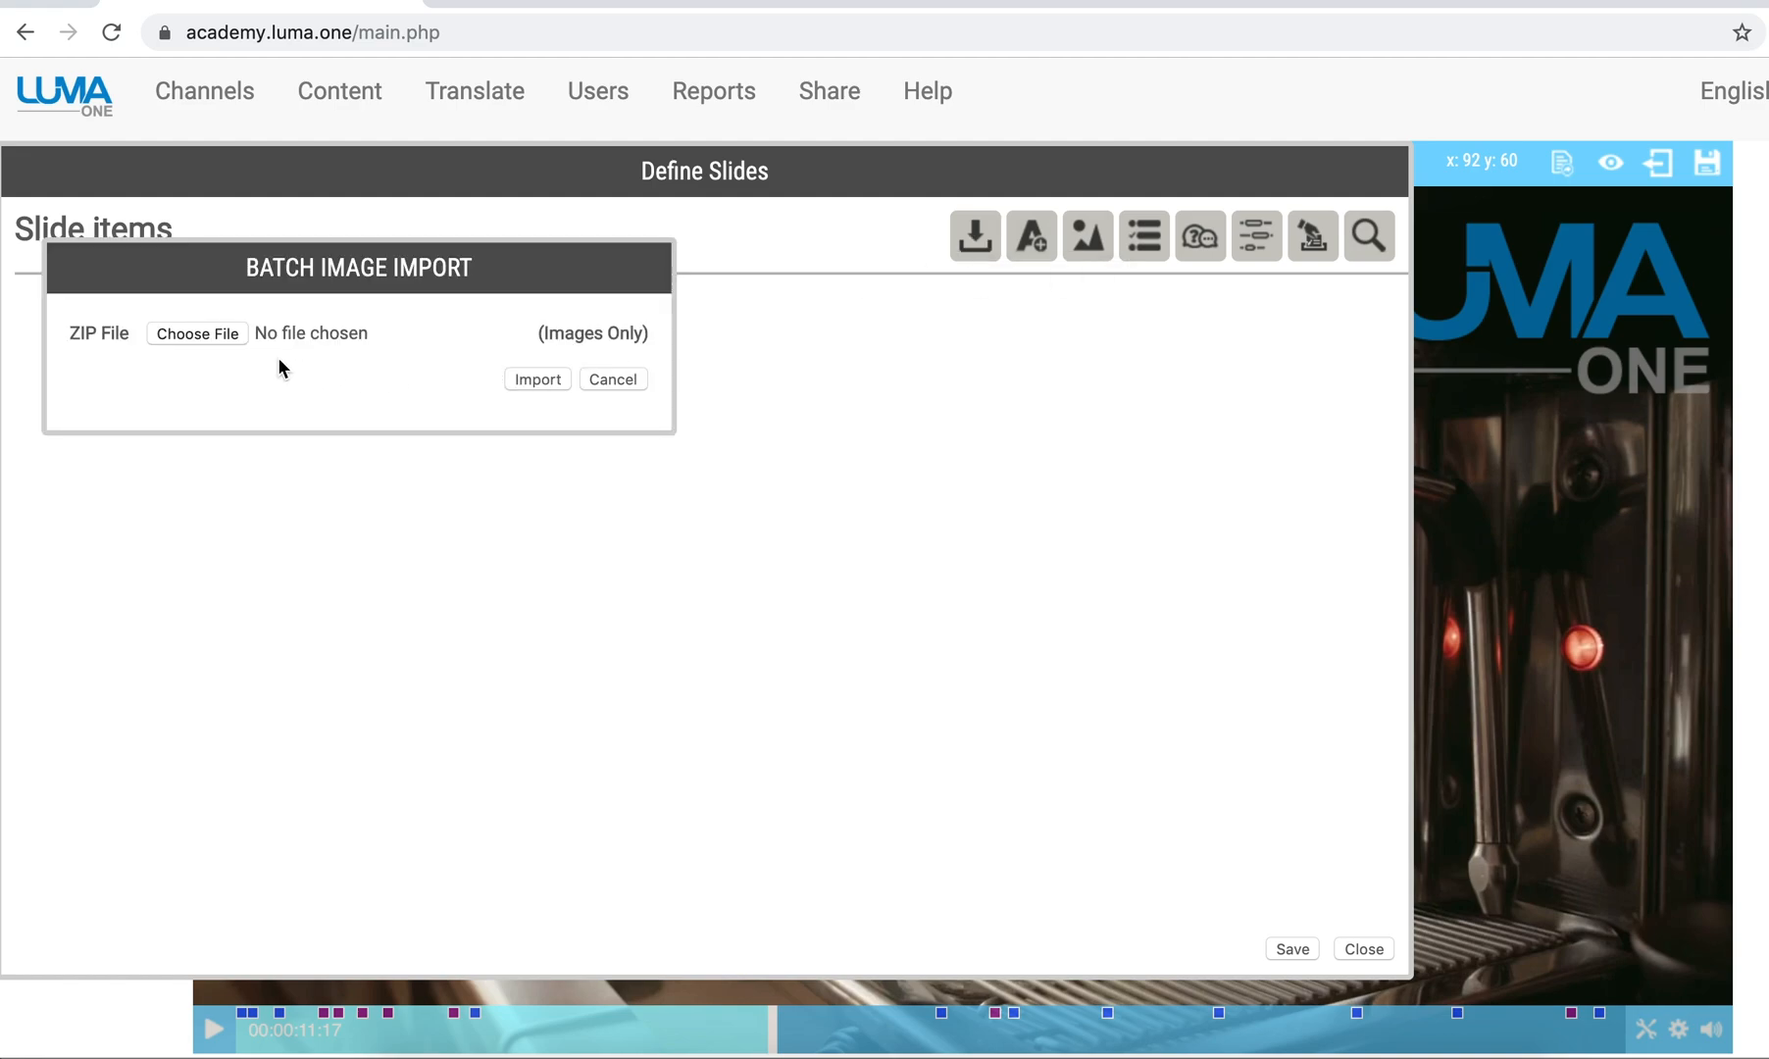
left_click(201, 338)
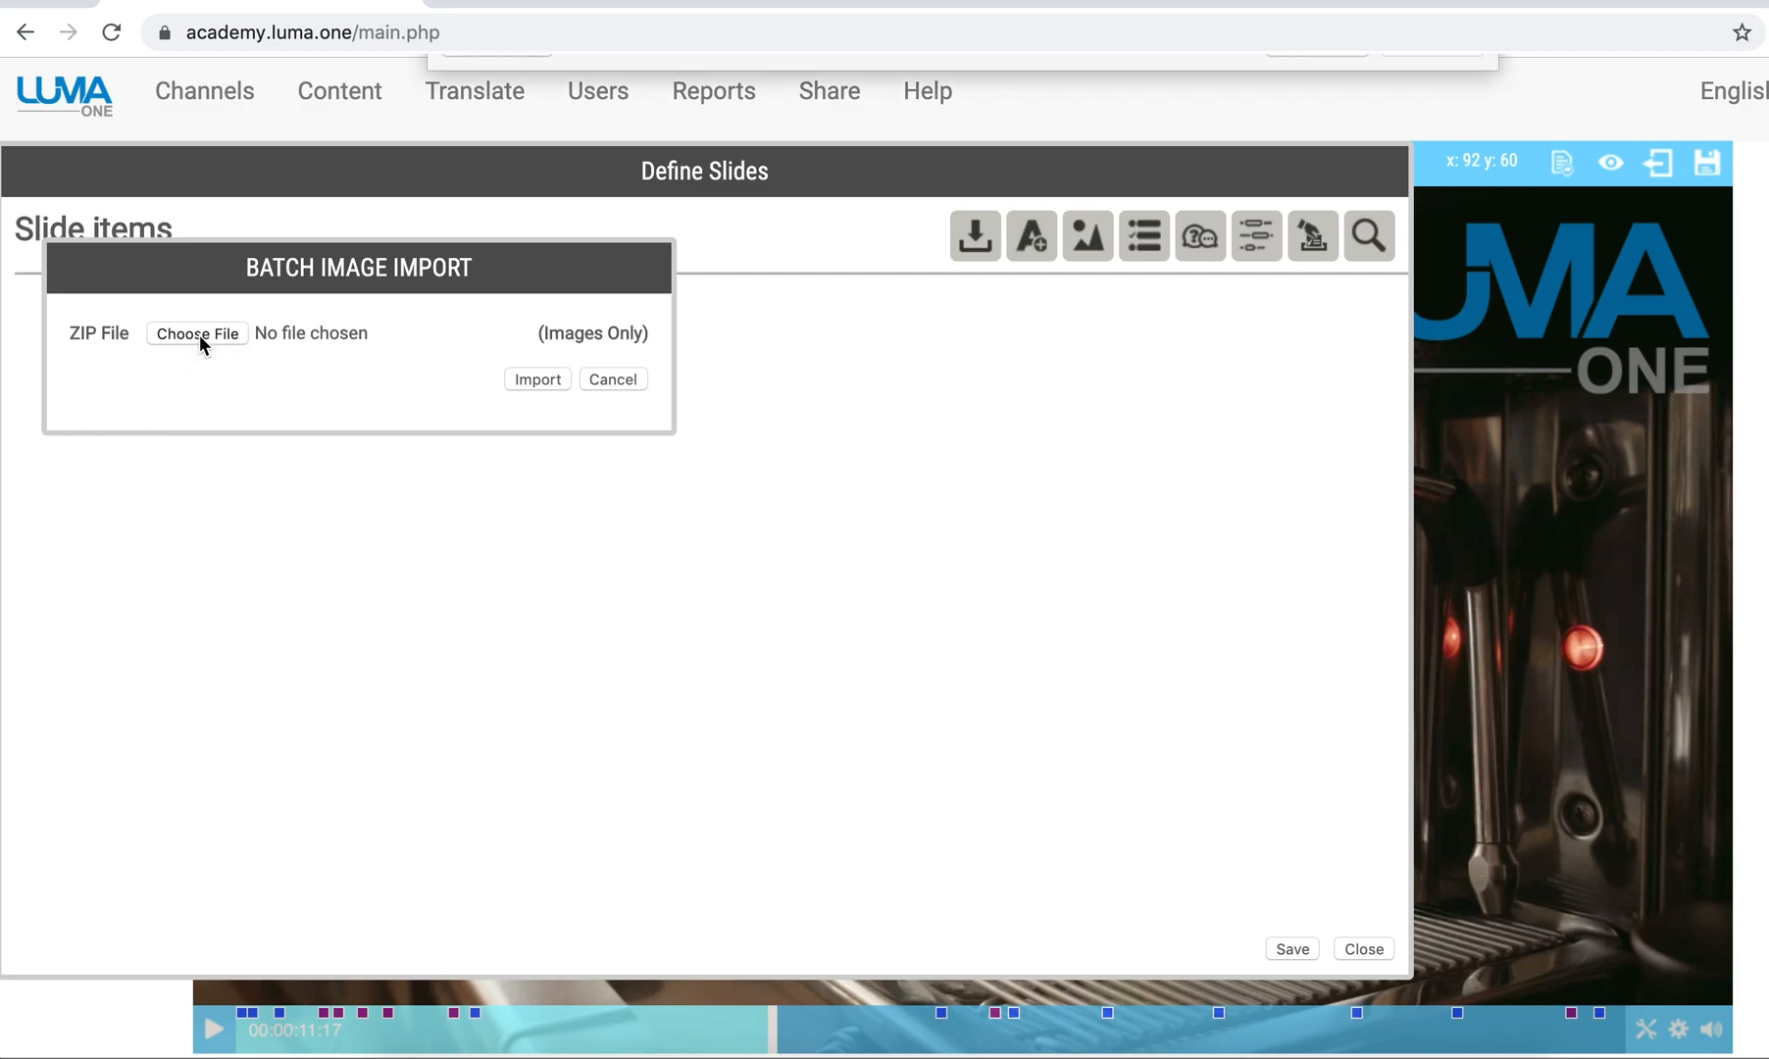
left_click(693, 158)
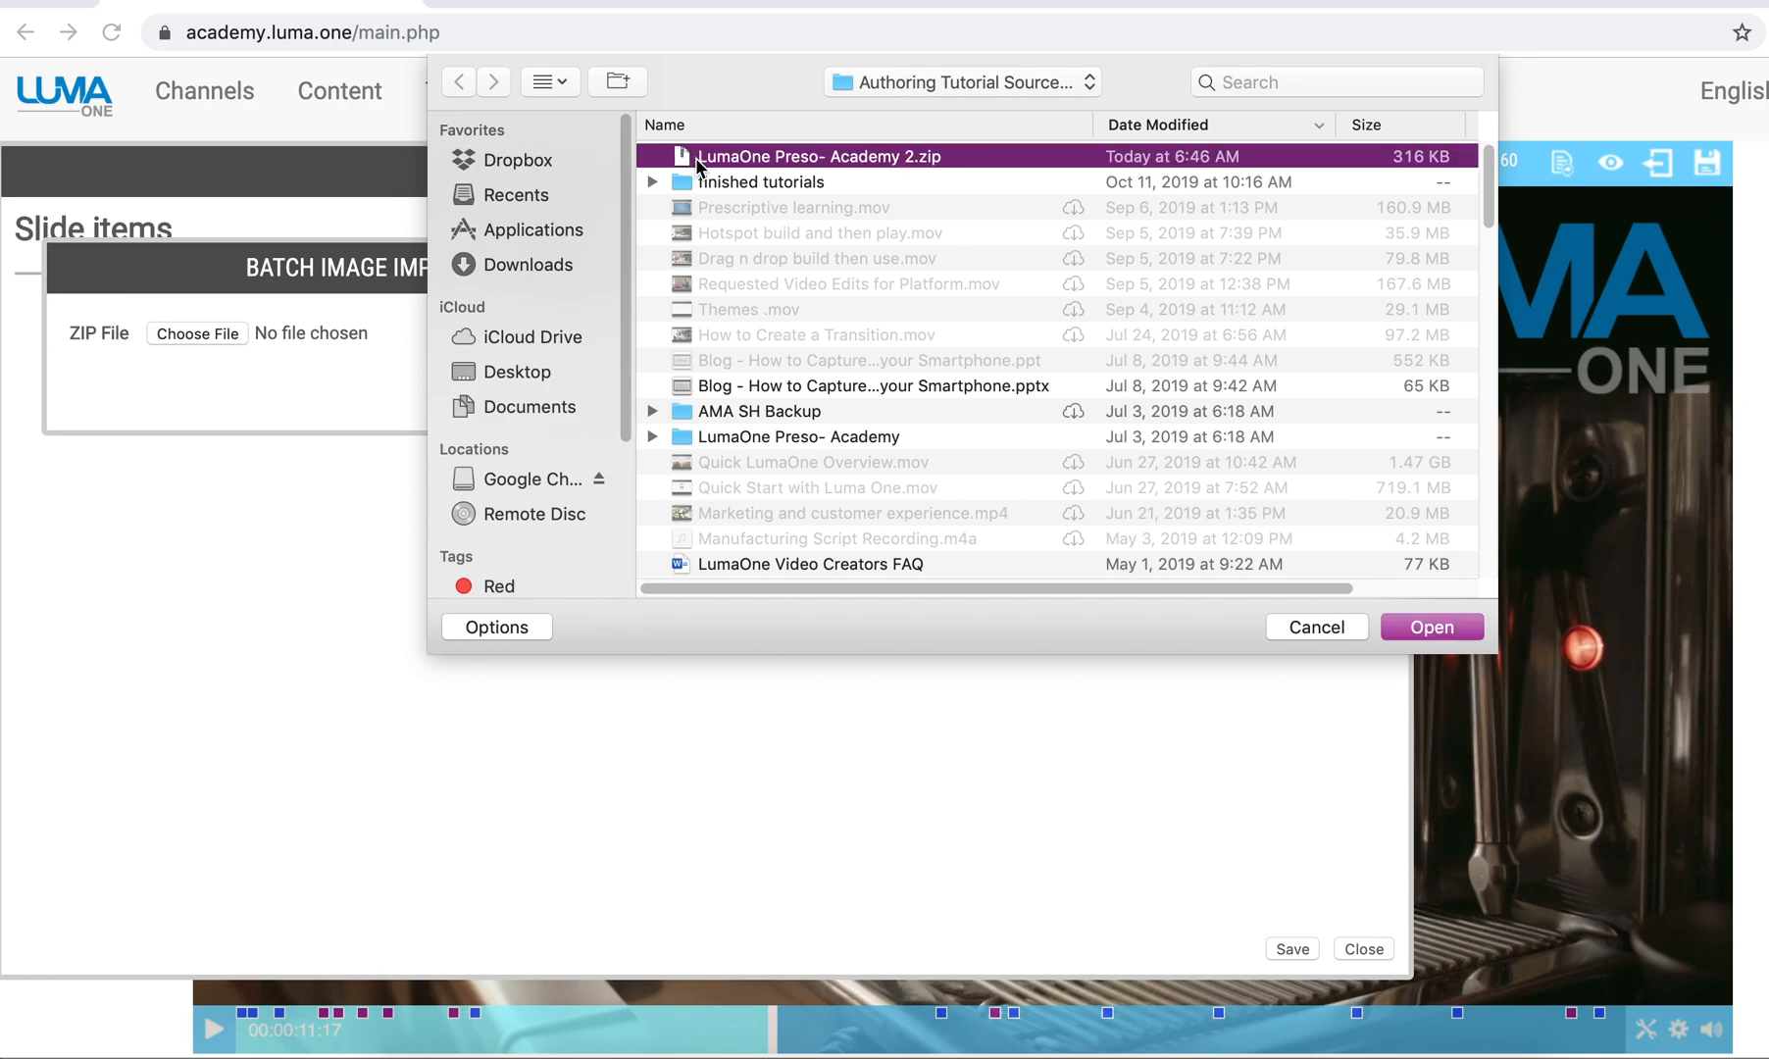
left_click(1426, 627)
left_click(542, 383)
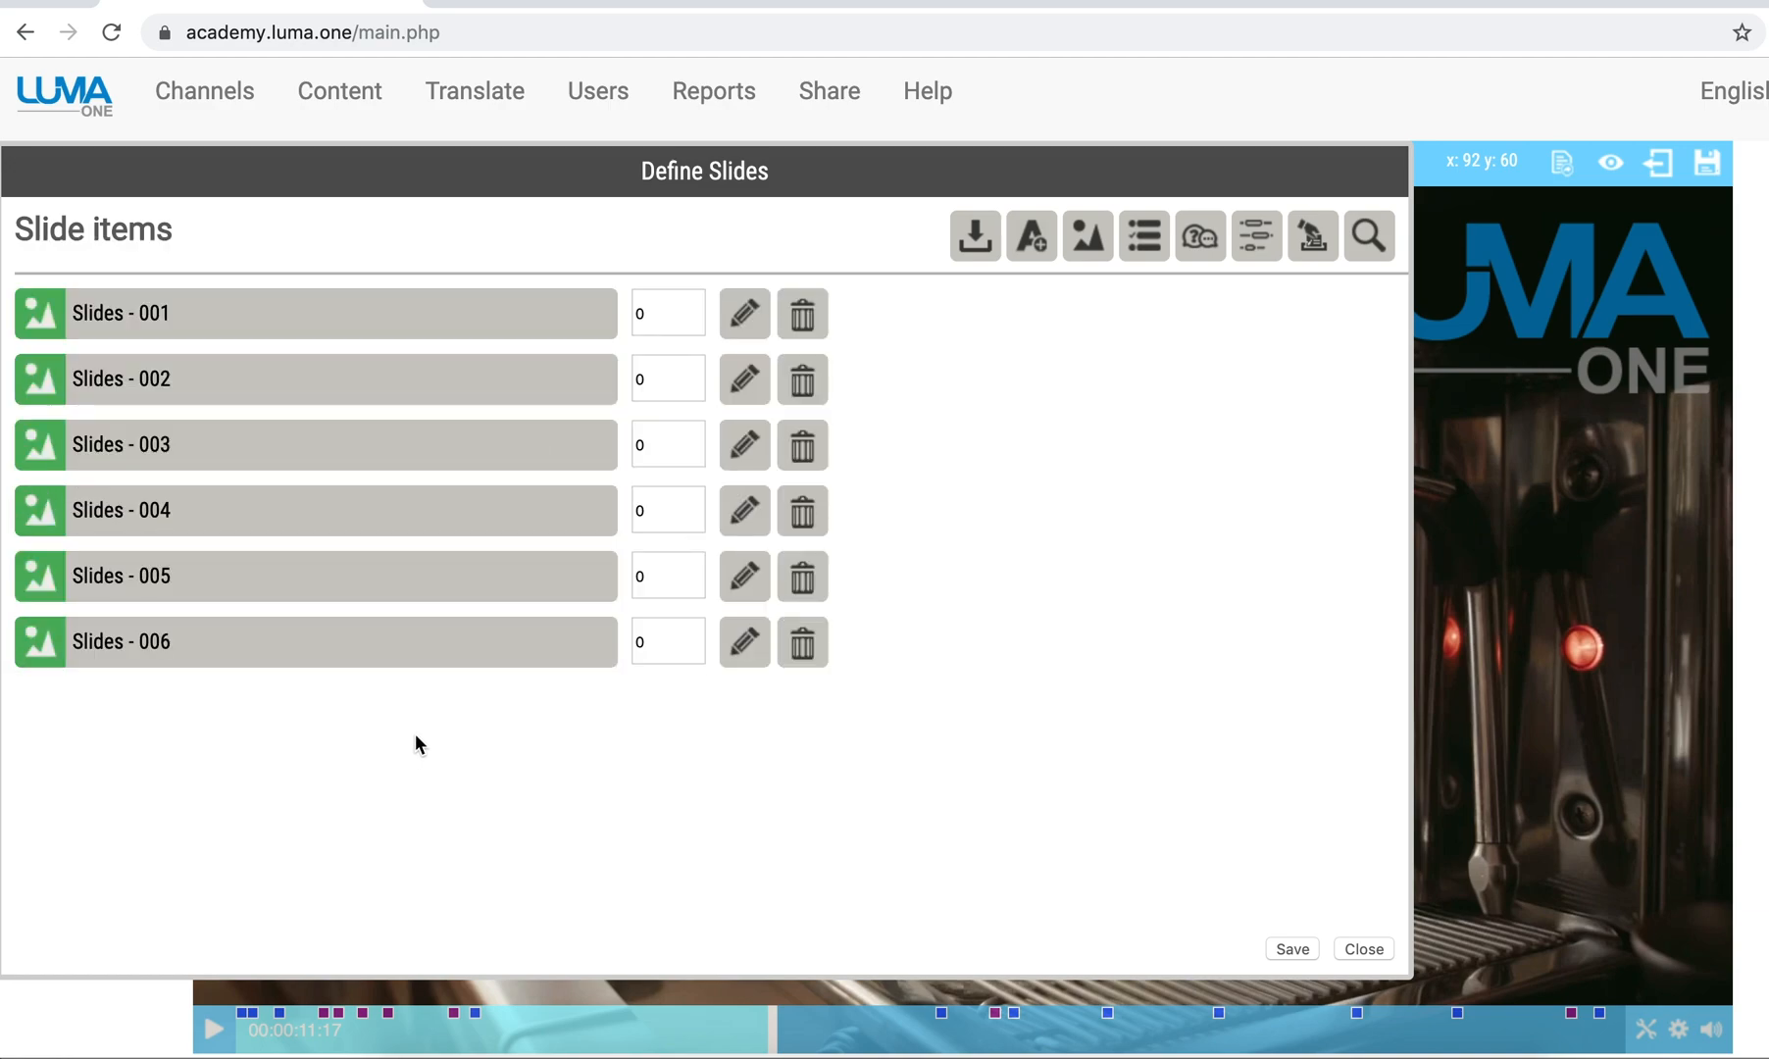
Review the image settings of the slide item "Slides - 006"
mouse_move(373, 657)
left_mouse_down()
mouse_move(352, 409)
mouse_move(396, 616)
mouse_move(388, 664)
left_mouse_up()
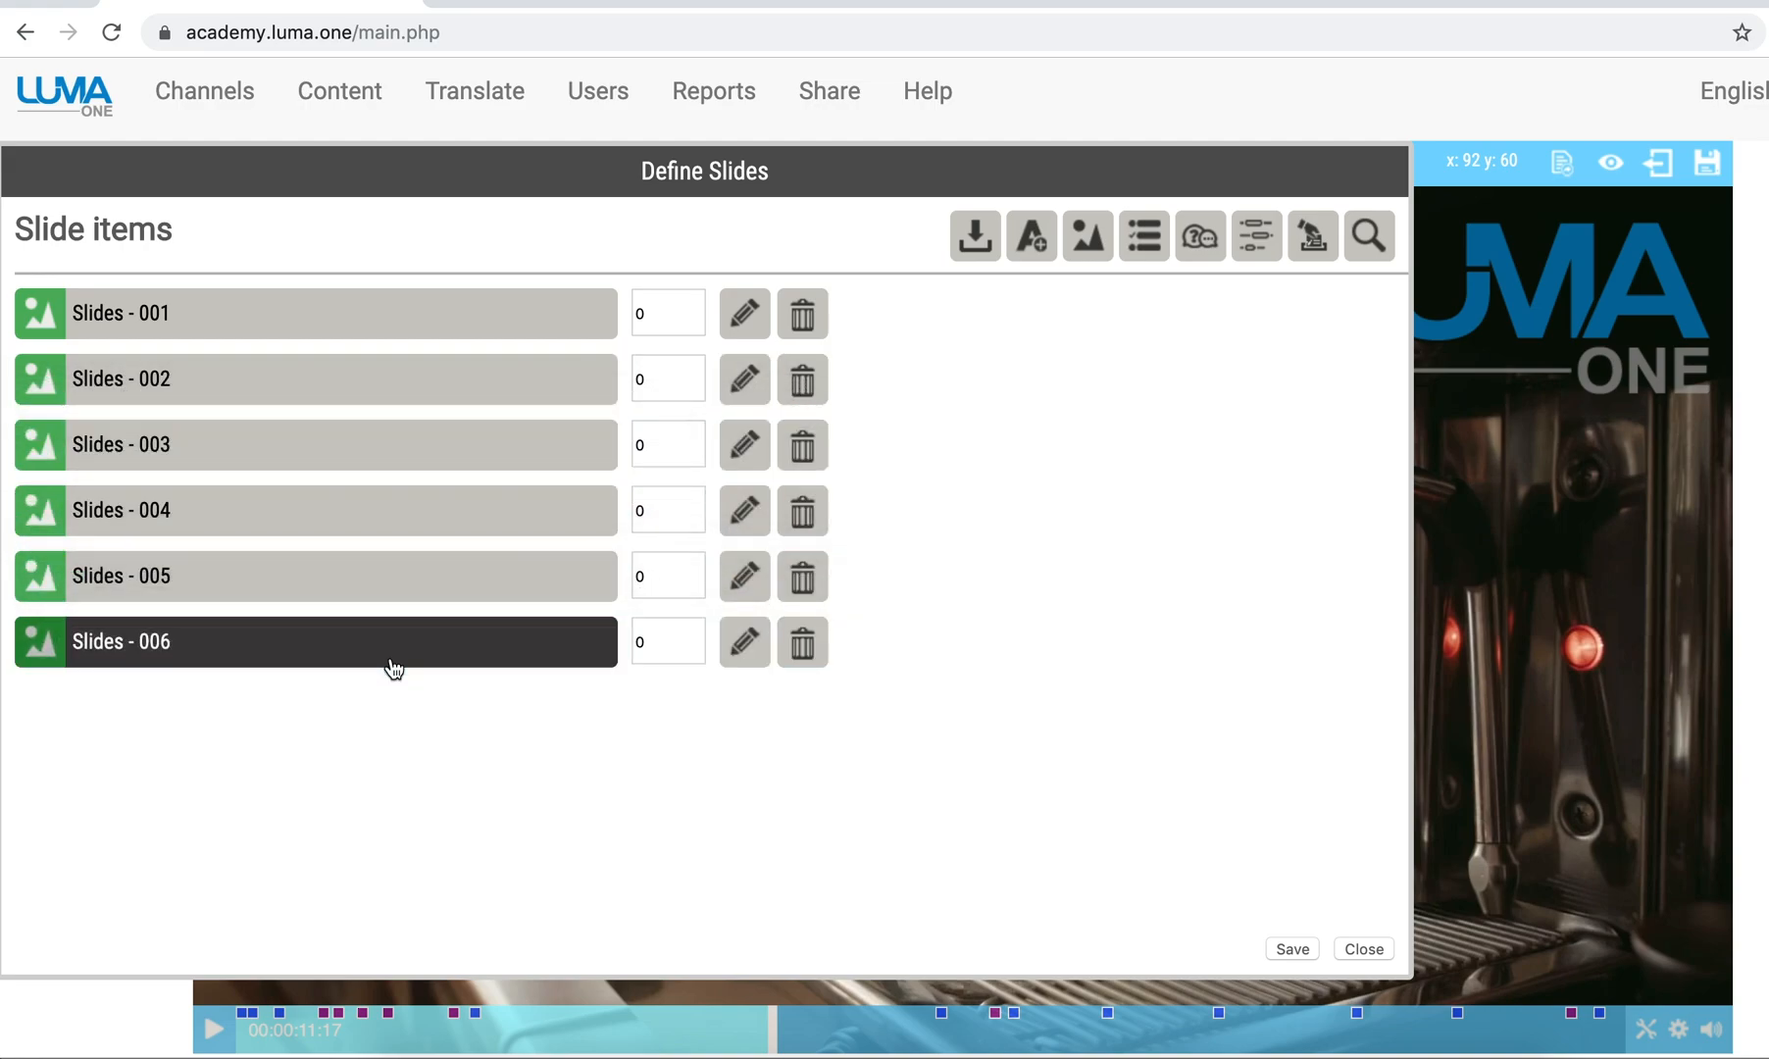
left_click(745, 655)
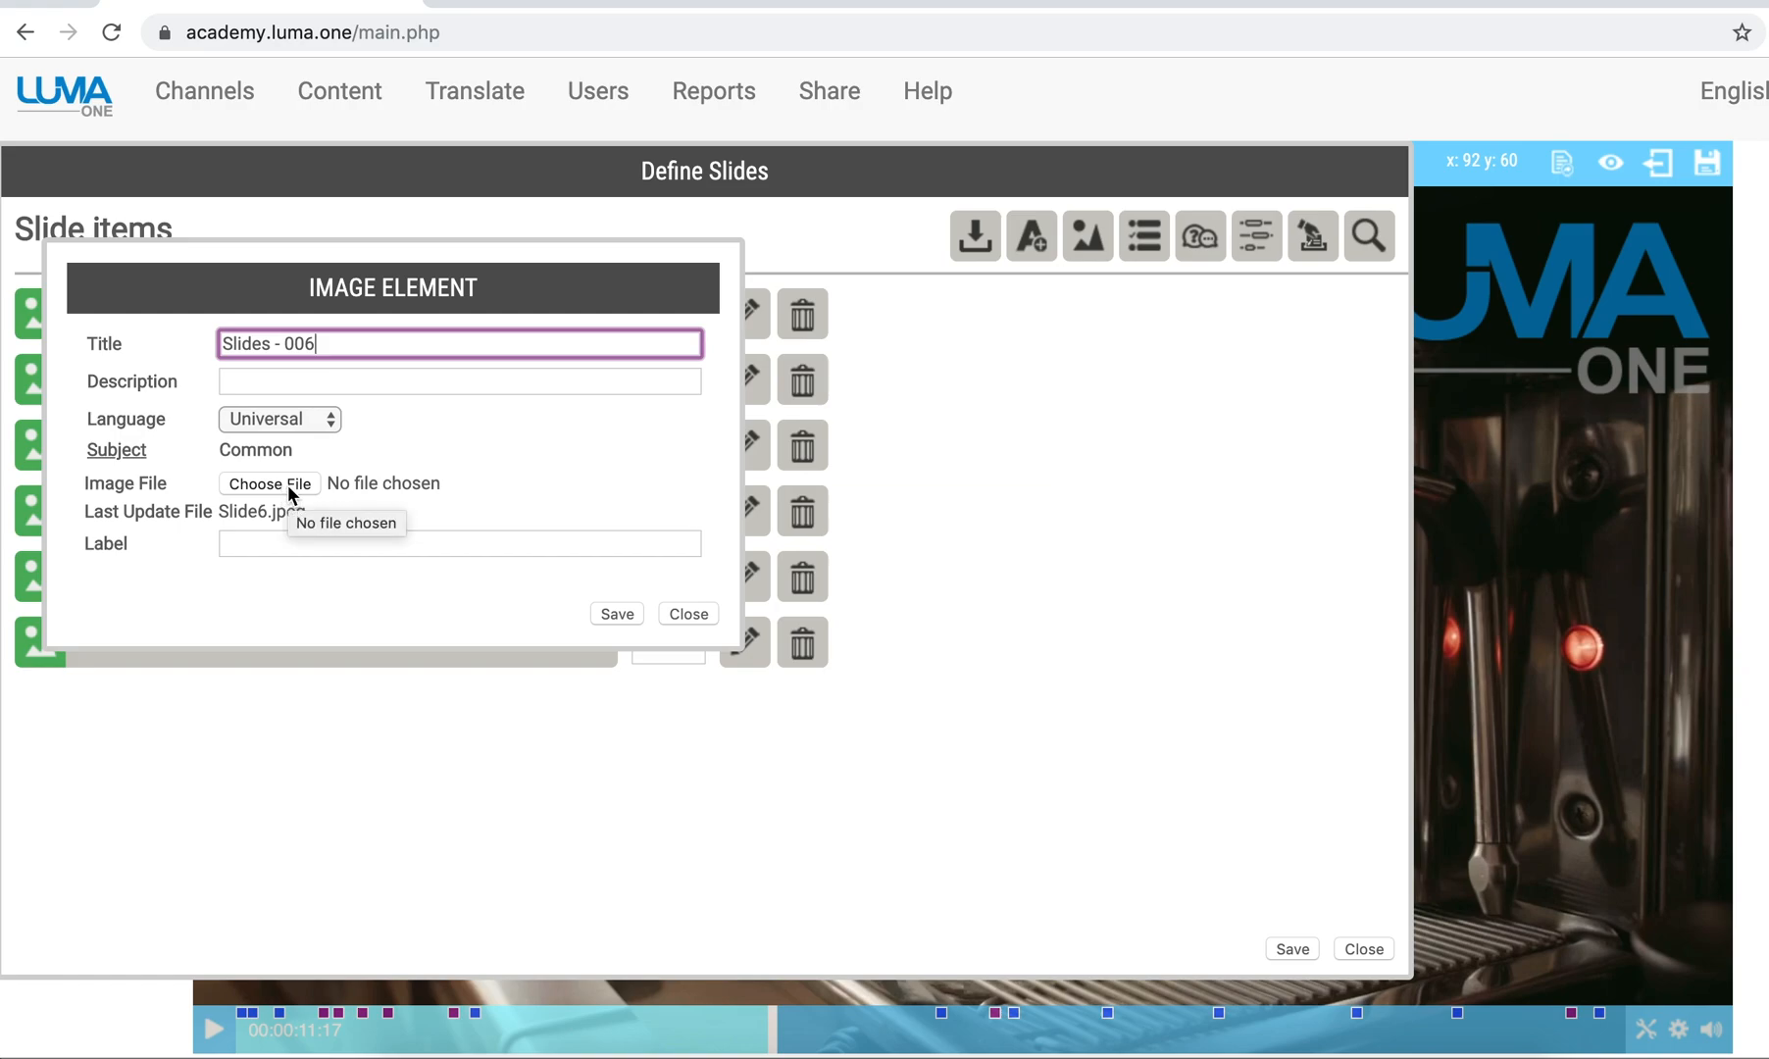
left_click(687, 613)
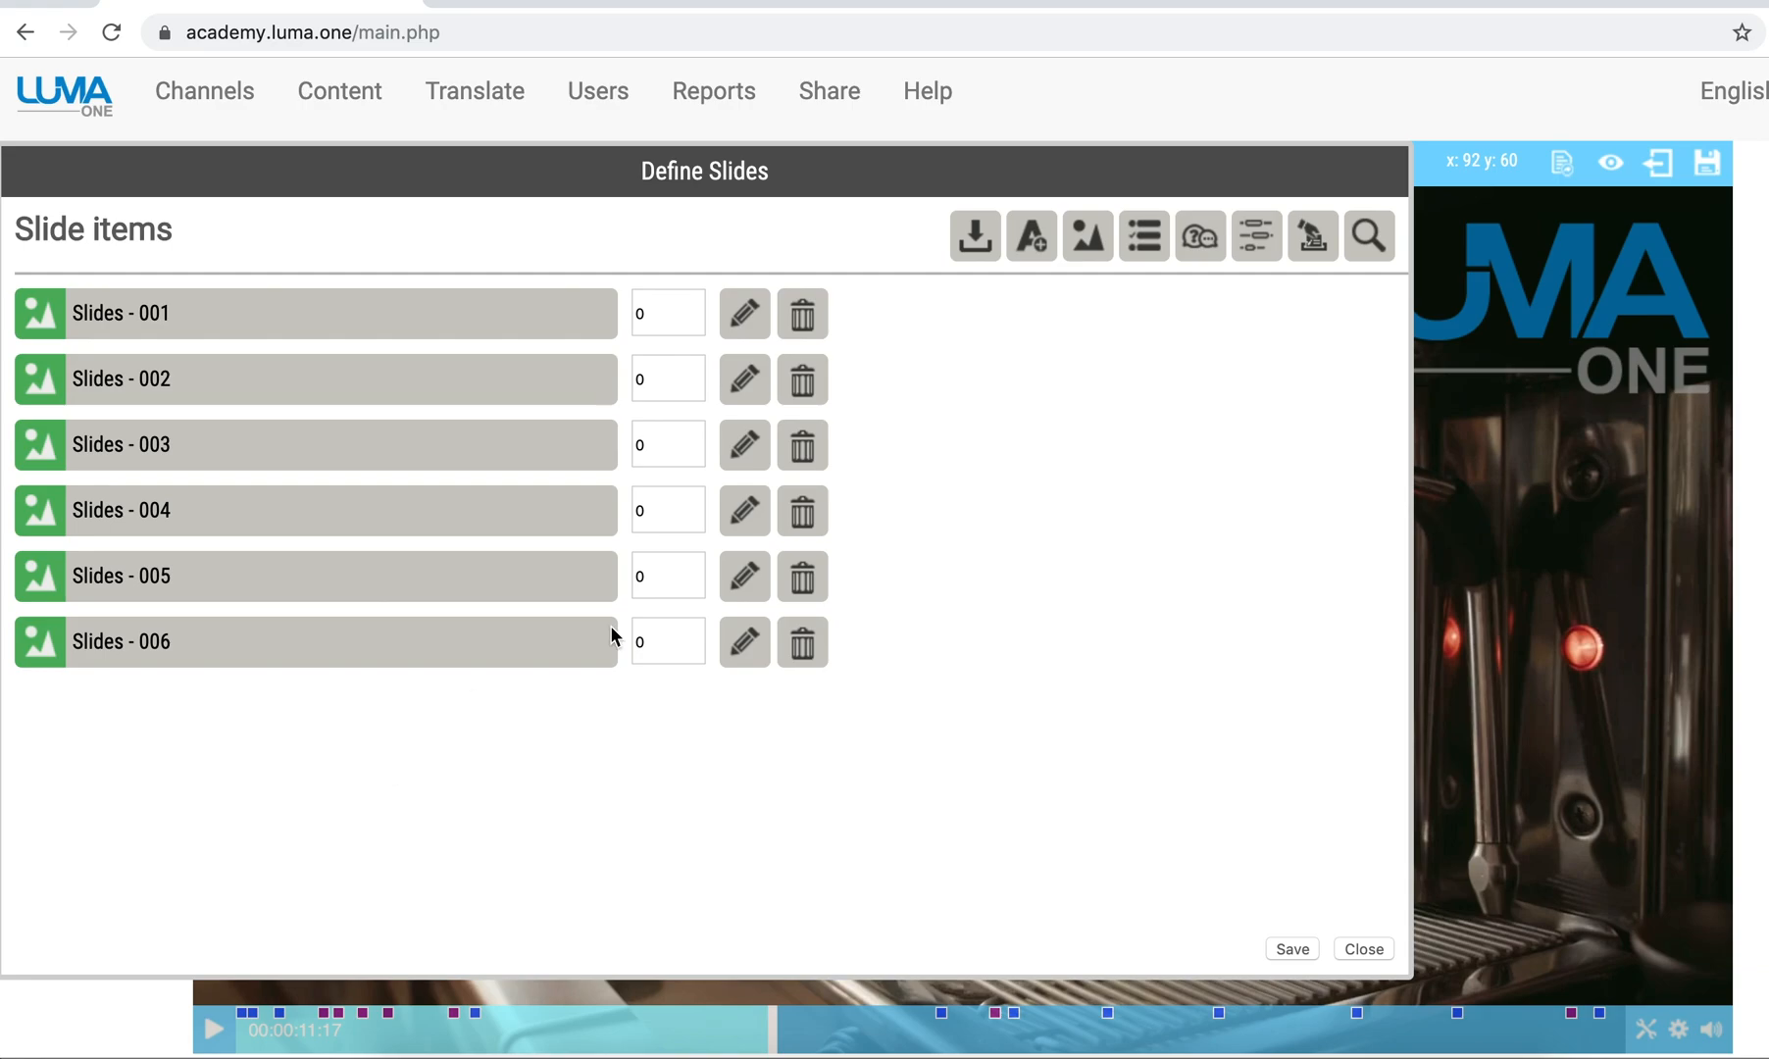
Add a polling item with "What did you think of this presentation?" as both its title and question
left_click(1314, 245)
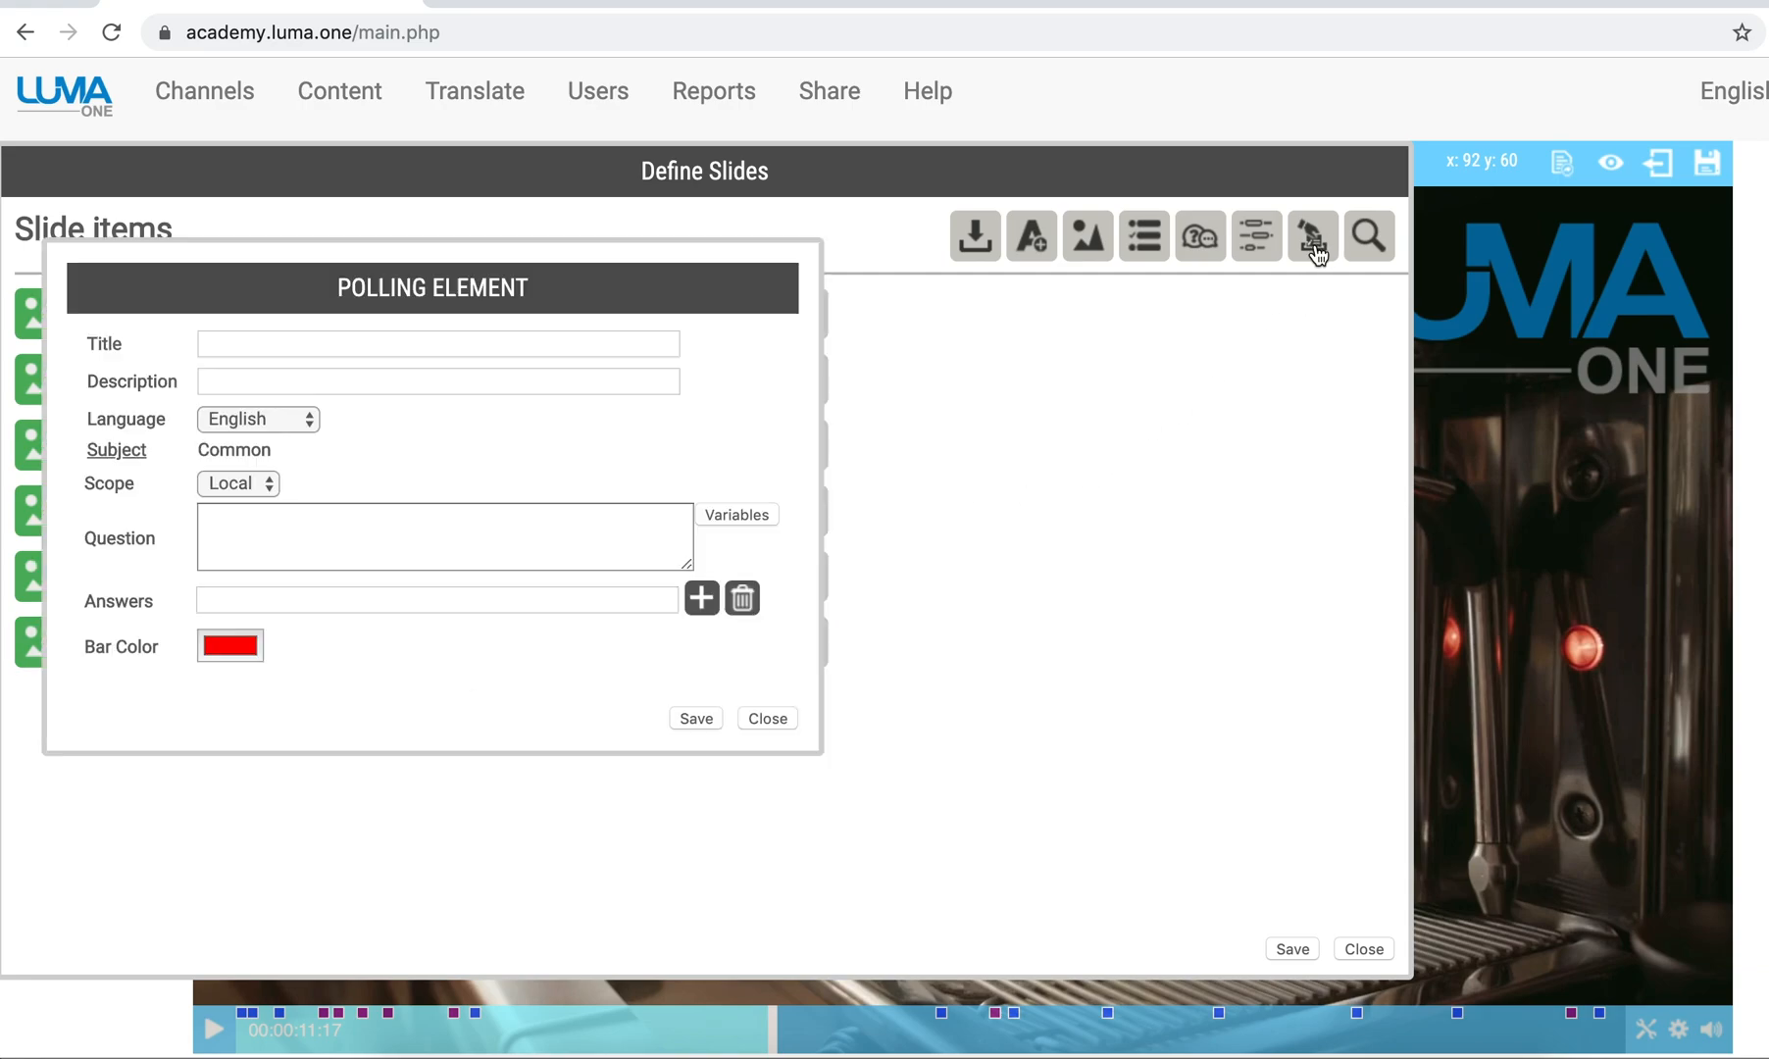
left_click(420, 343)
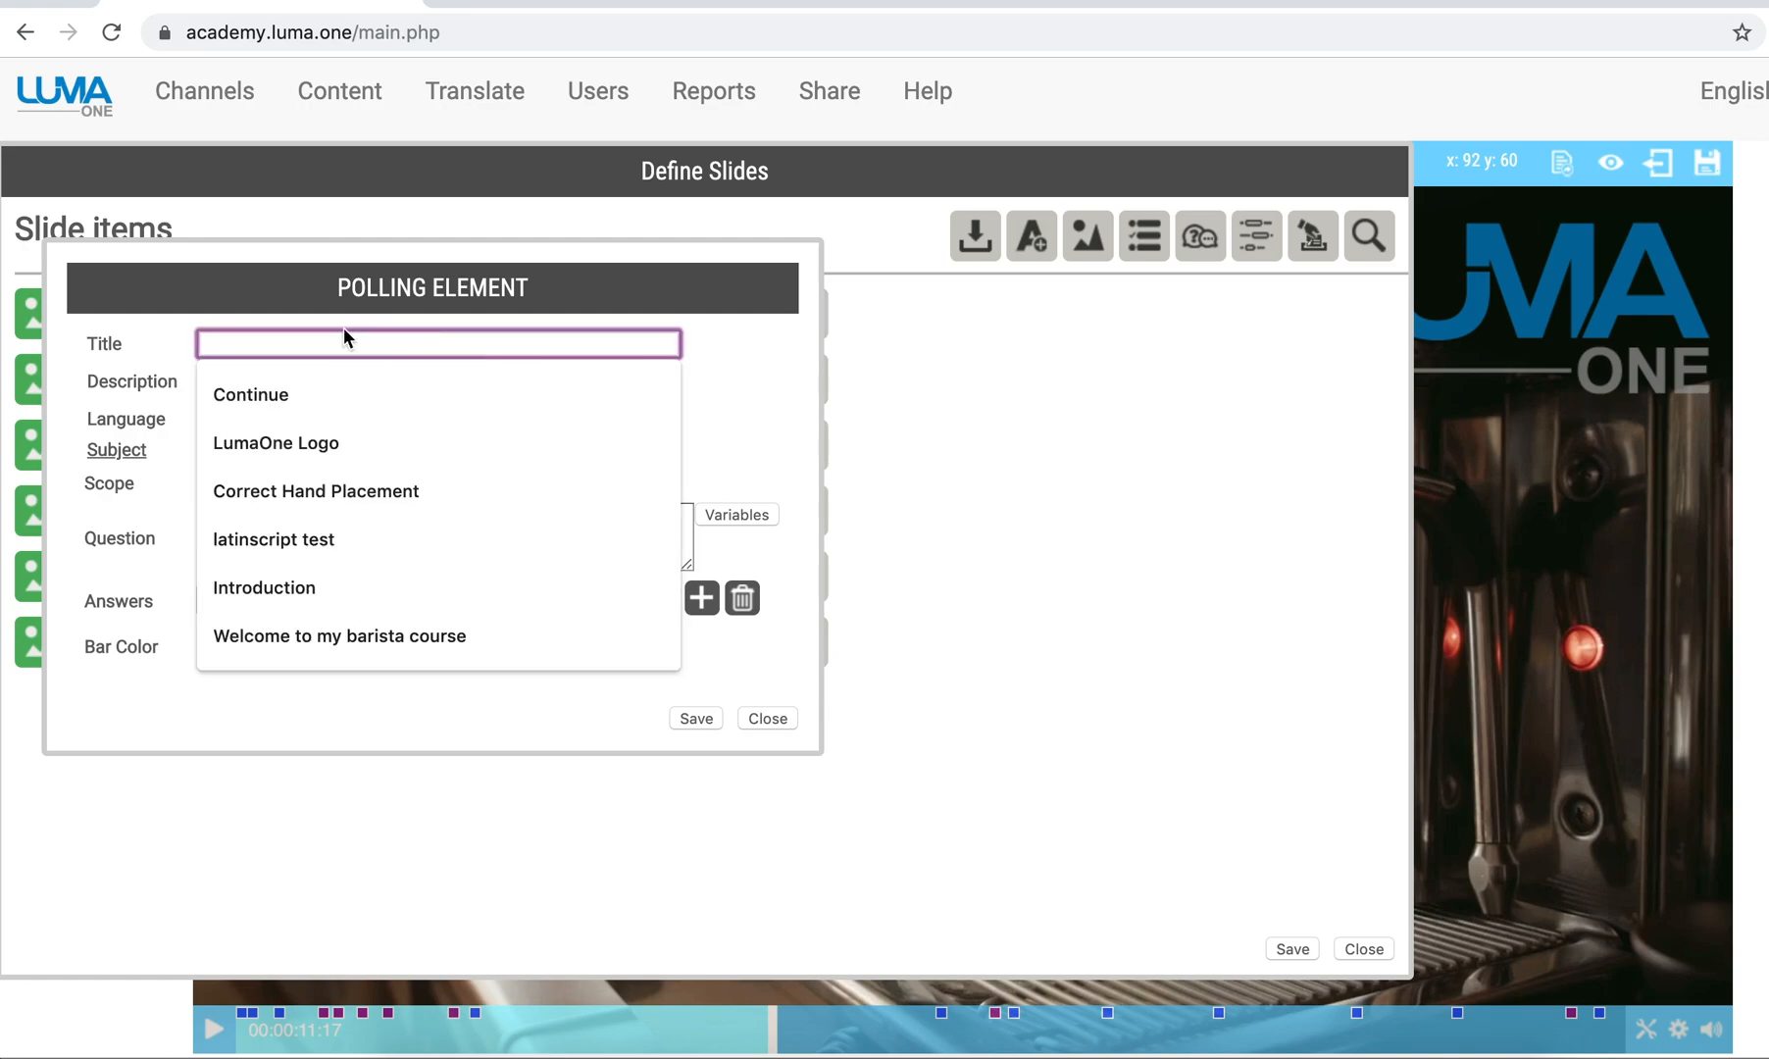
type("What did you think of this presentation?")
left_click(294, 522)
type("What did you think of this presentation?")
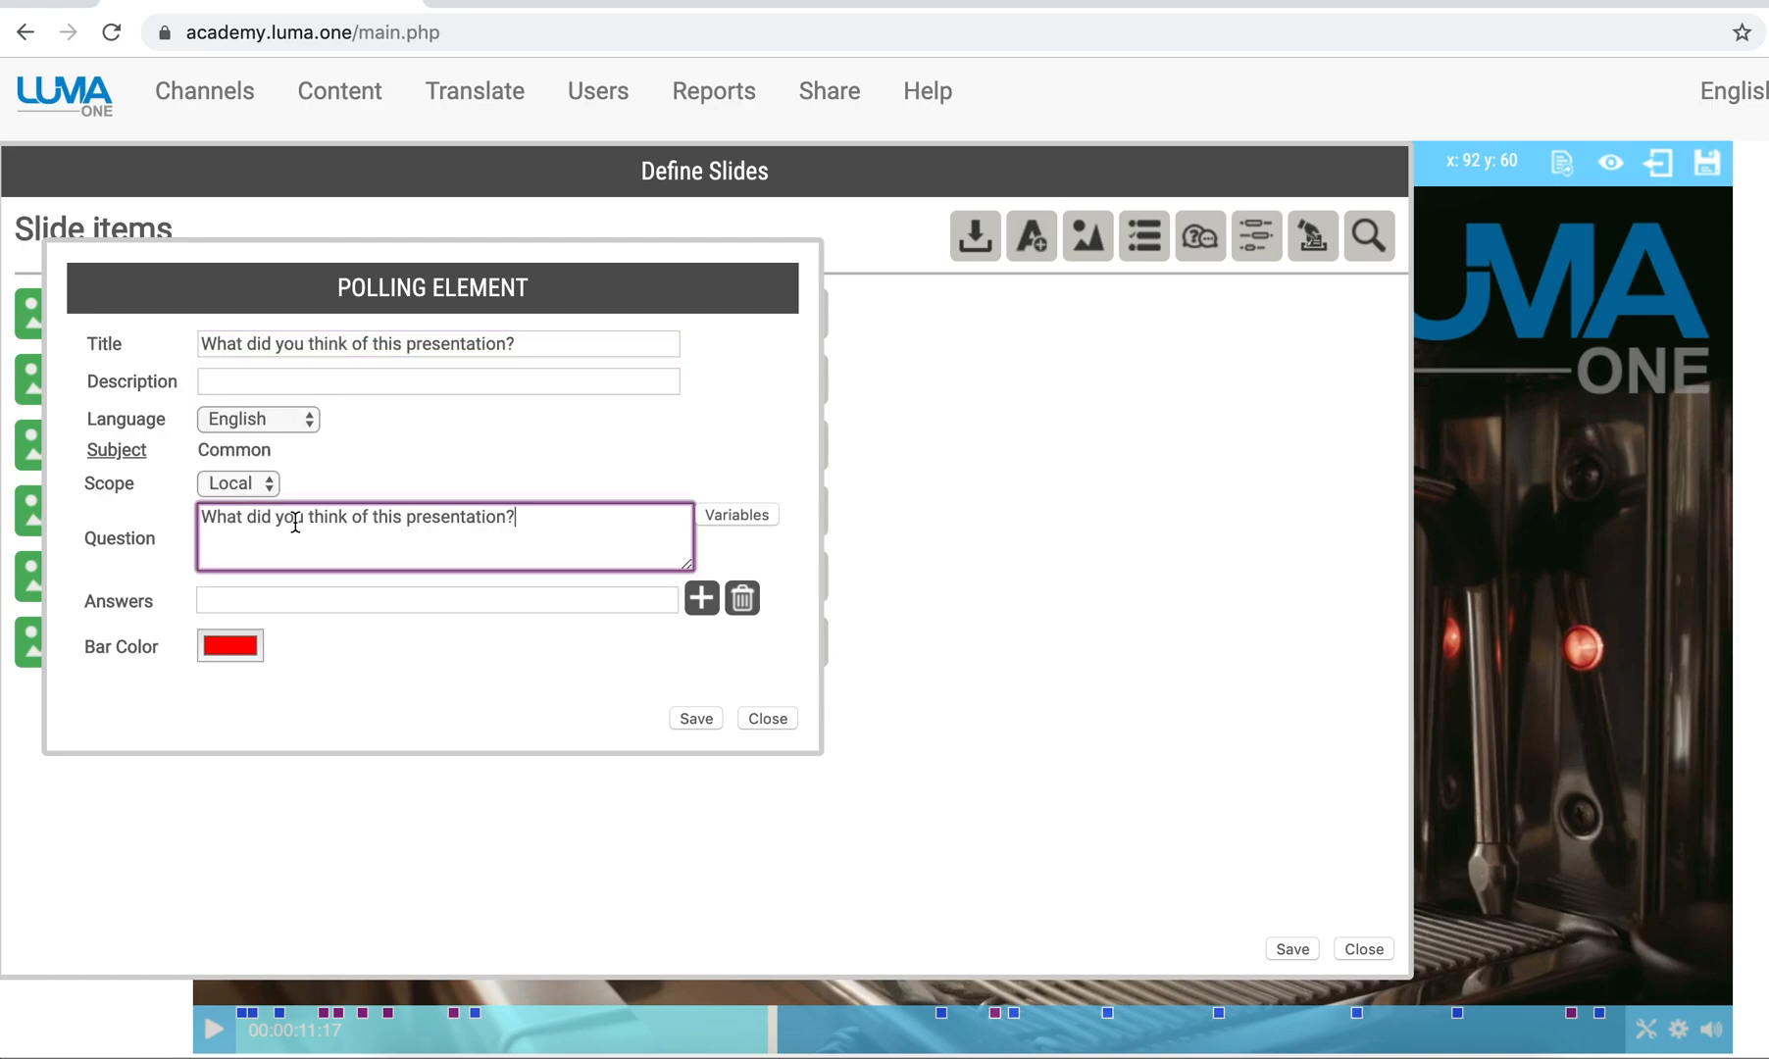
Enter the poll answers Great, Fair and Poor, then save the poll and the slide items
left_click(274, 602)
type("Great")
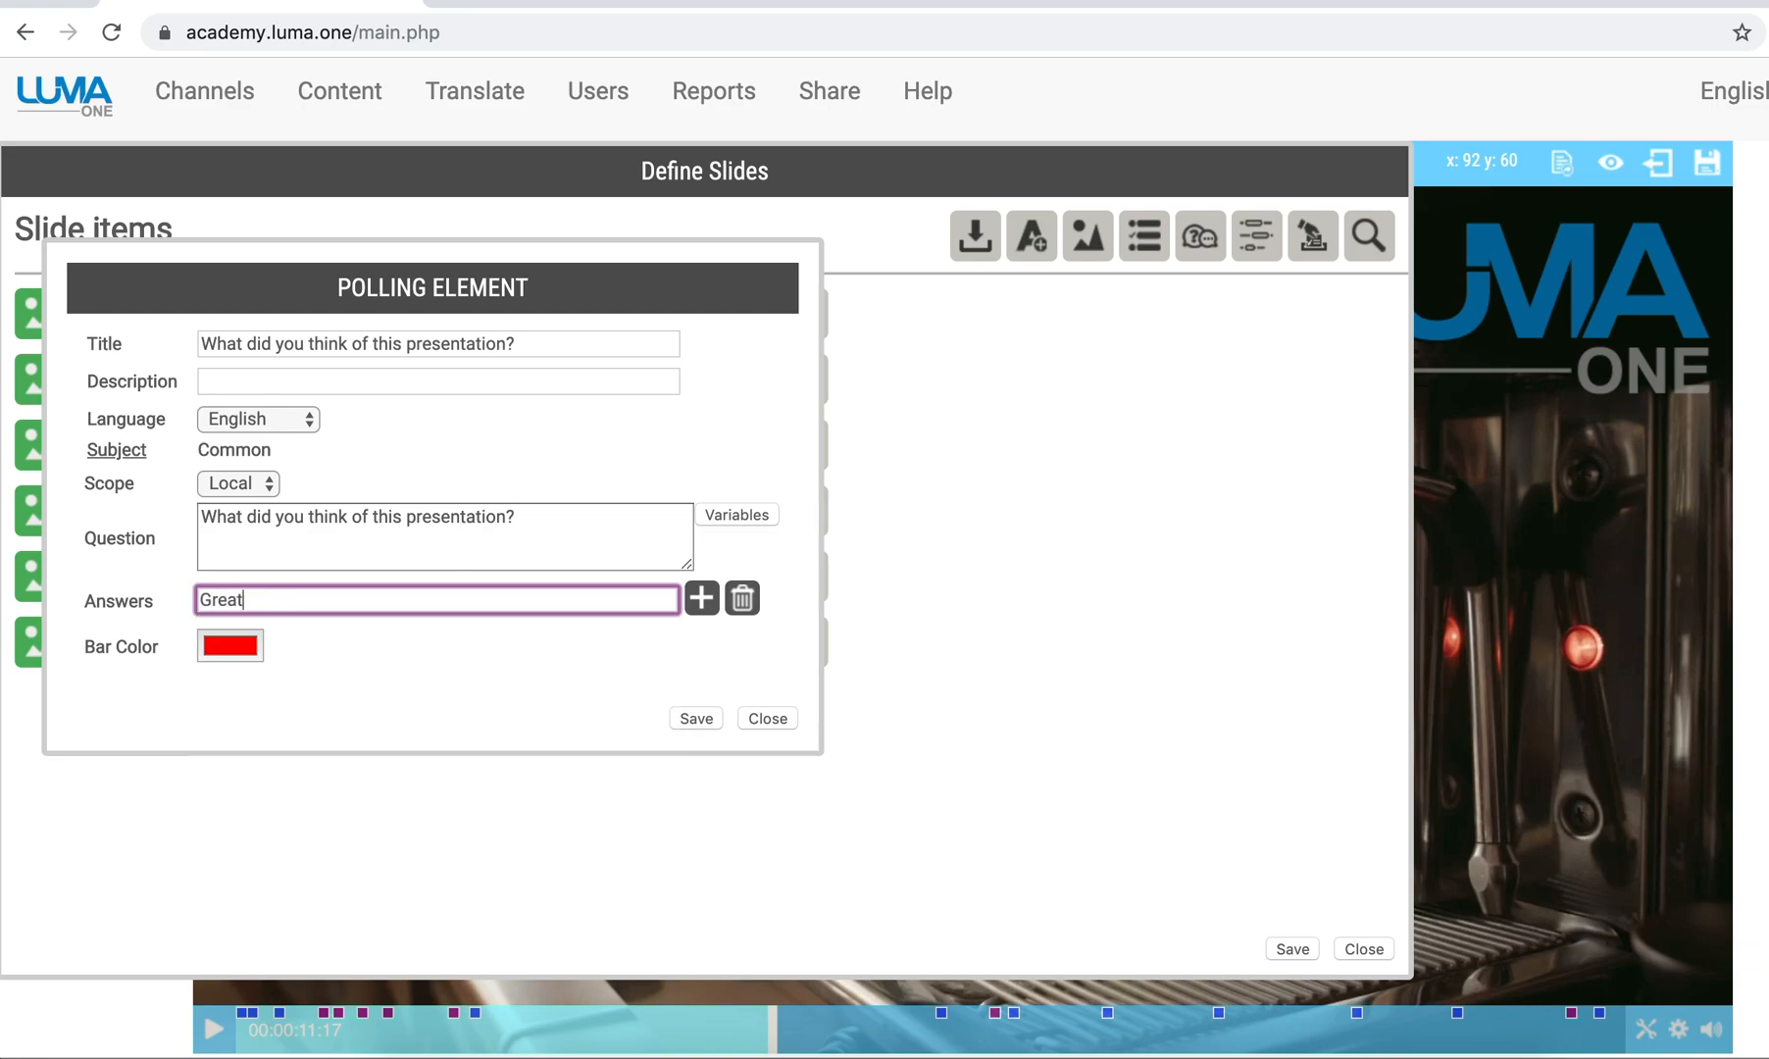
left_click(701, 597)
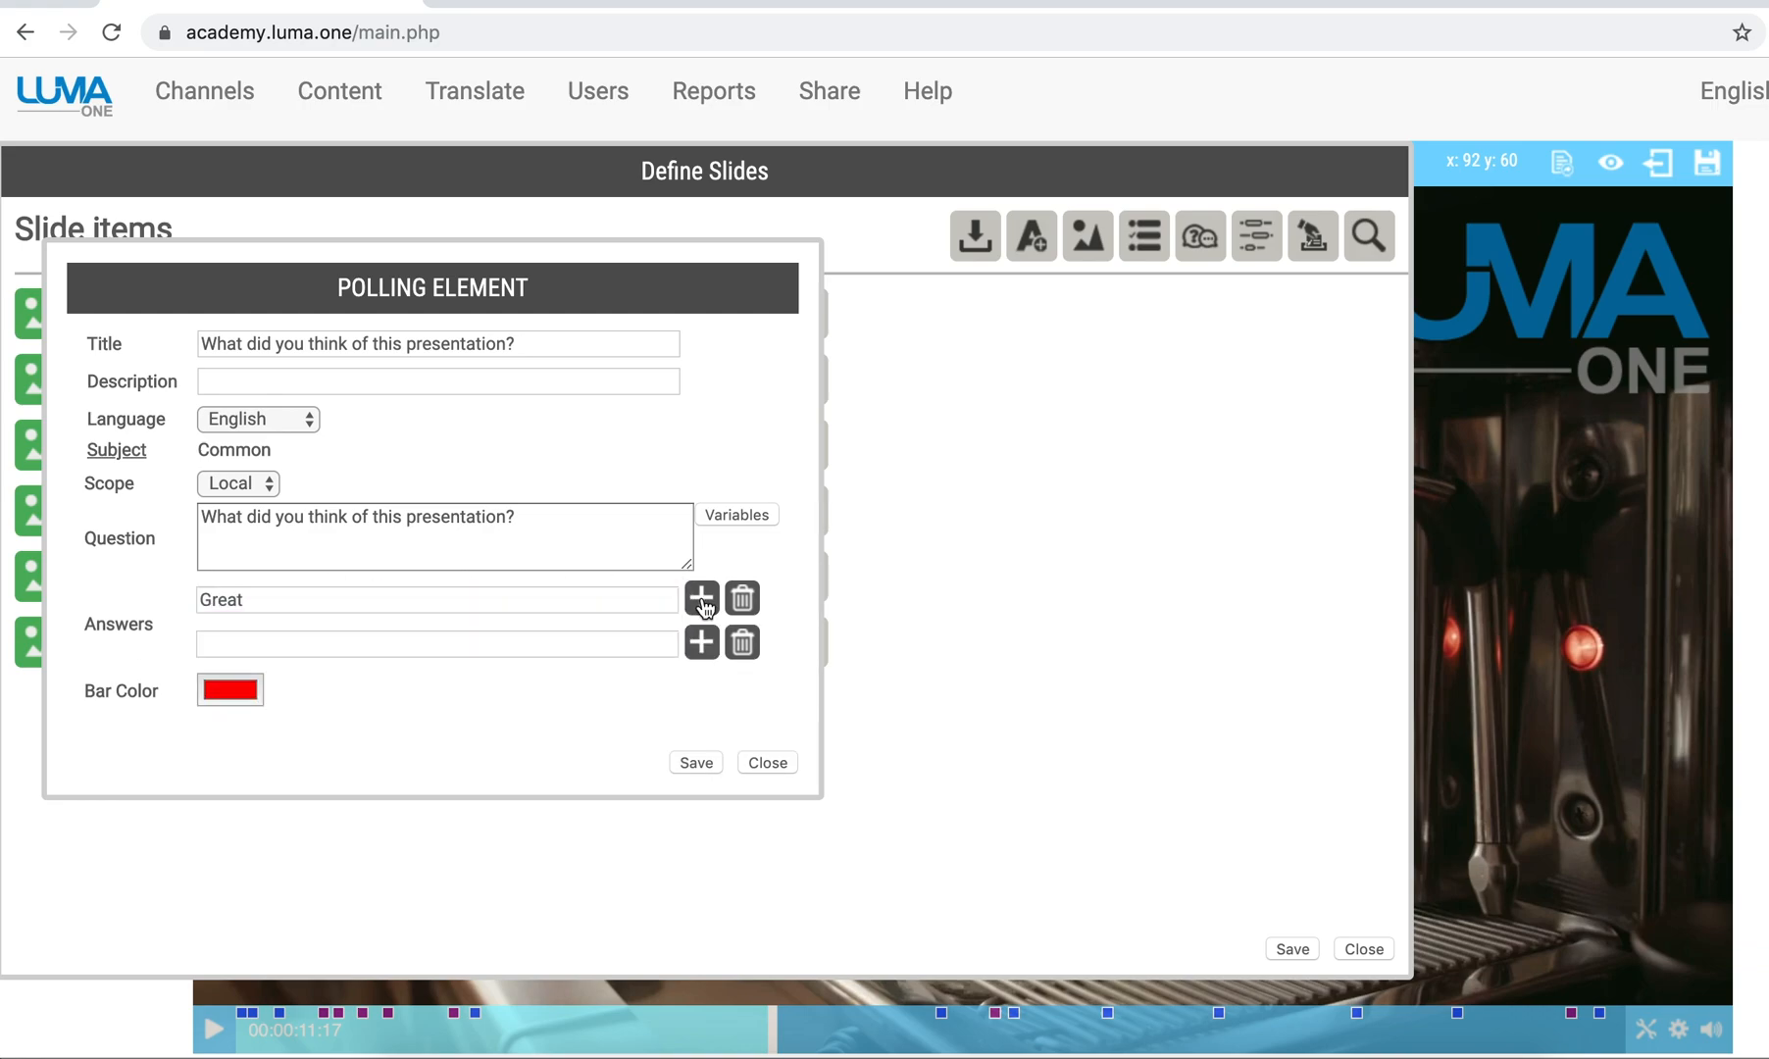
left_click(472, 646)
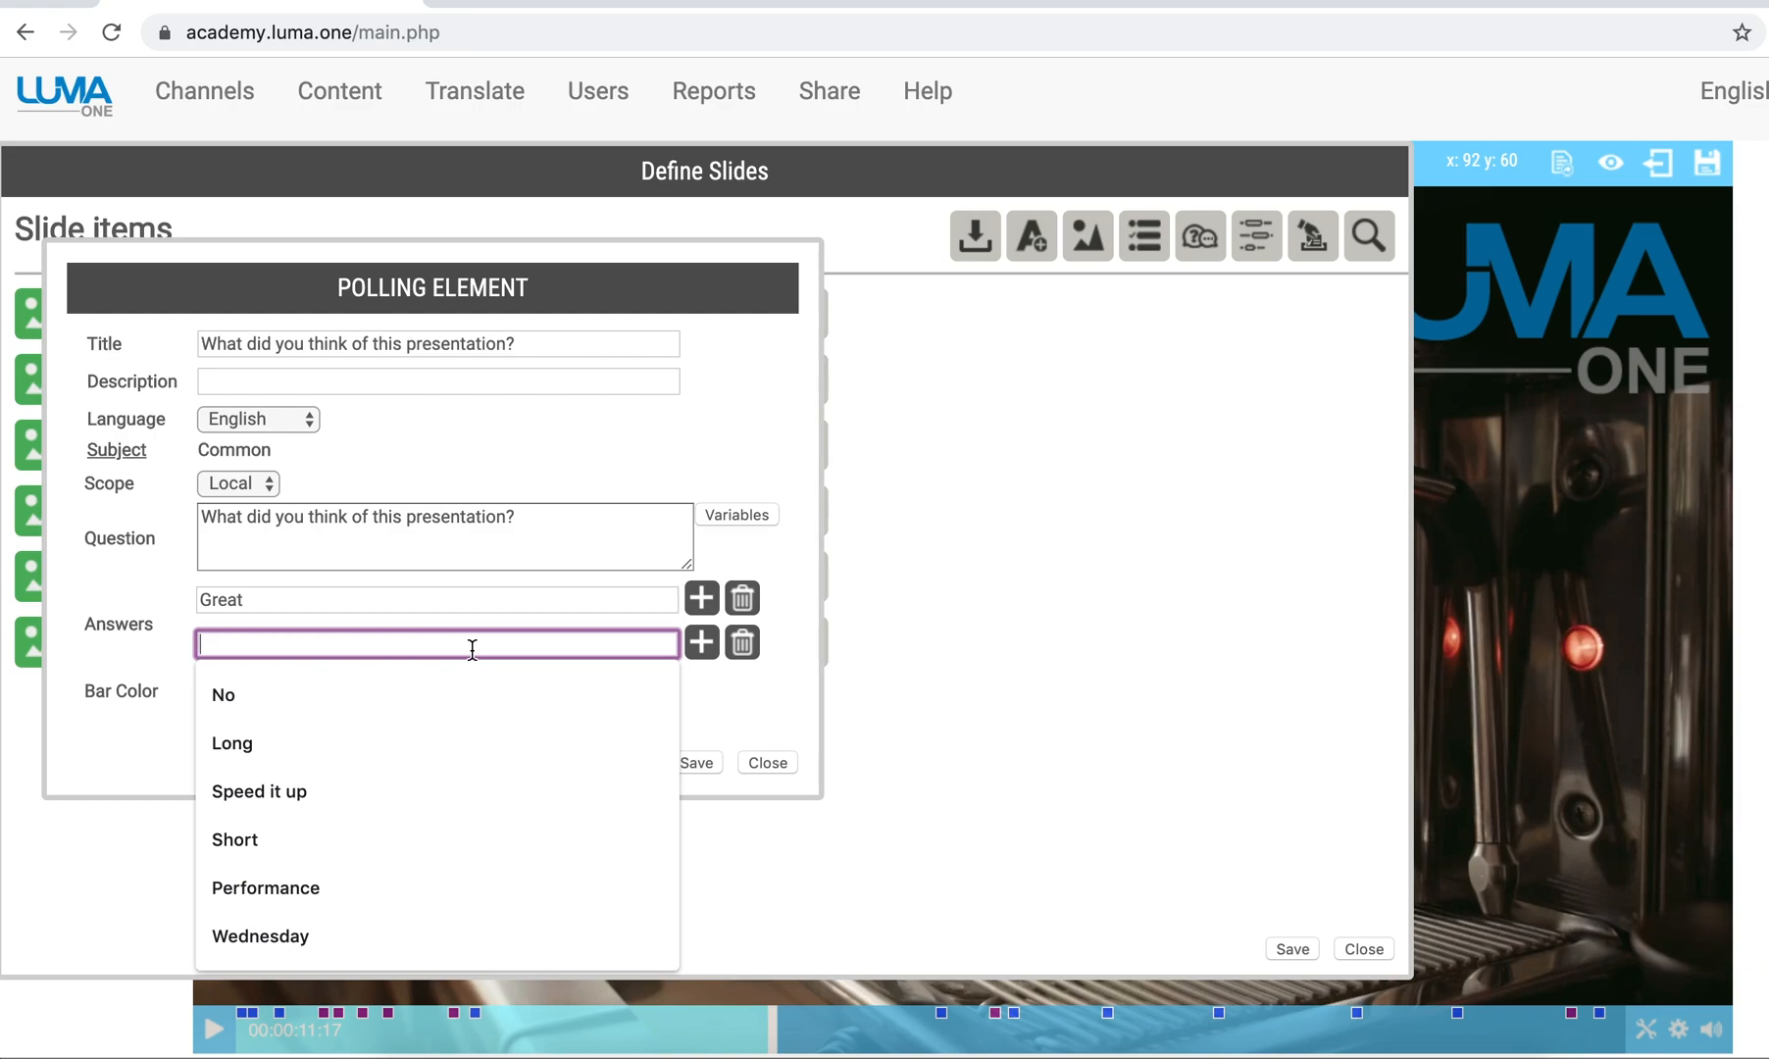
type("Fair")
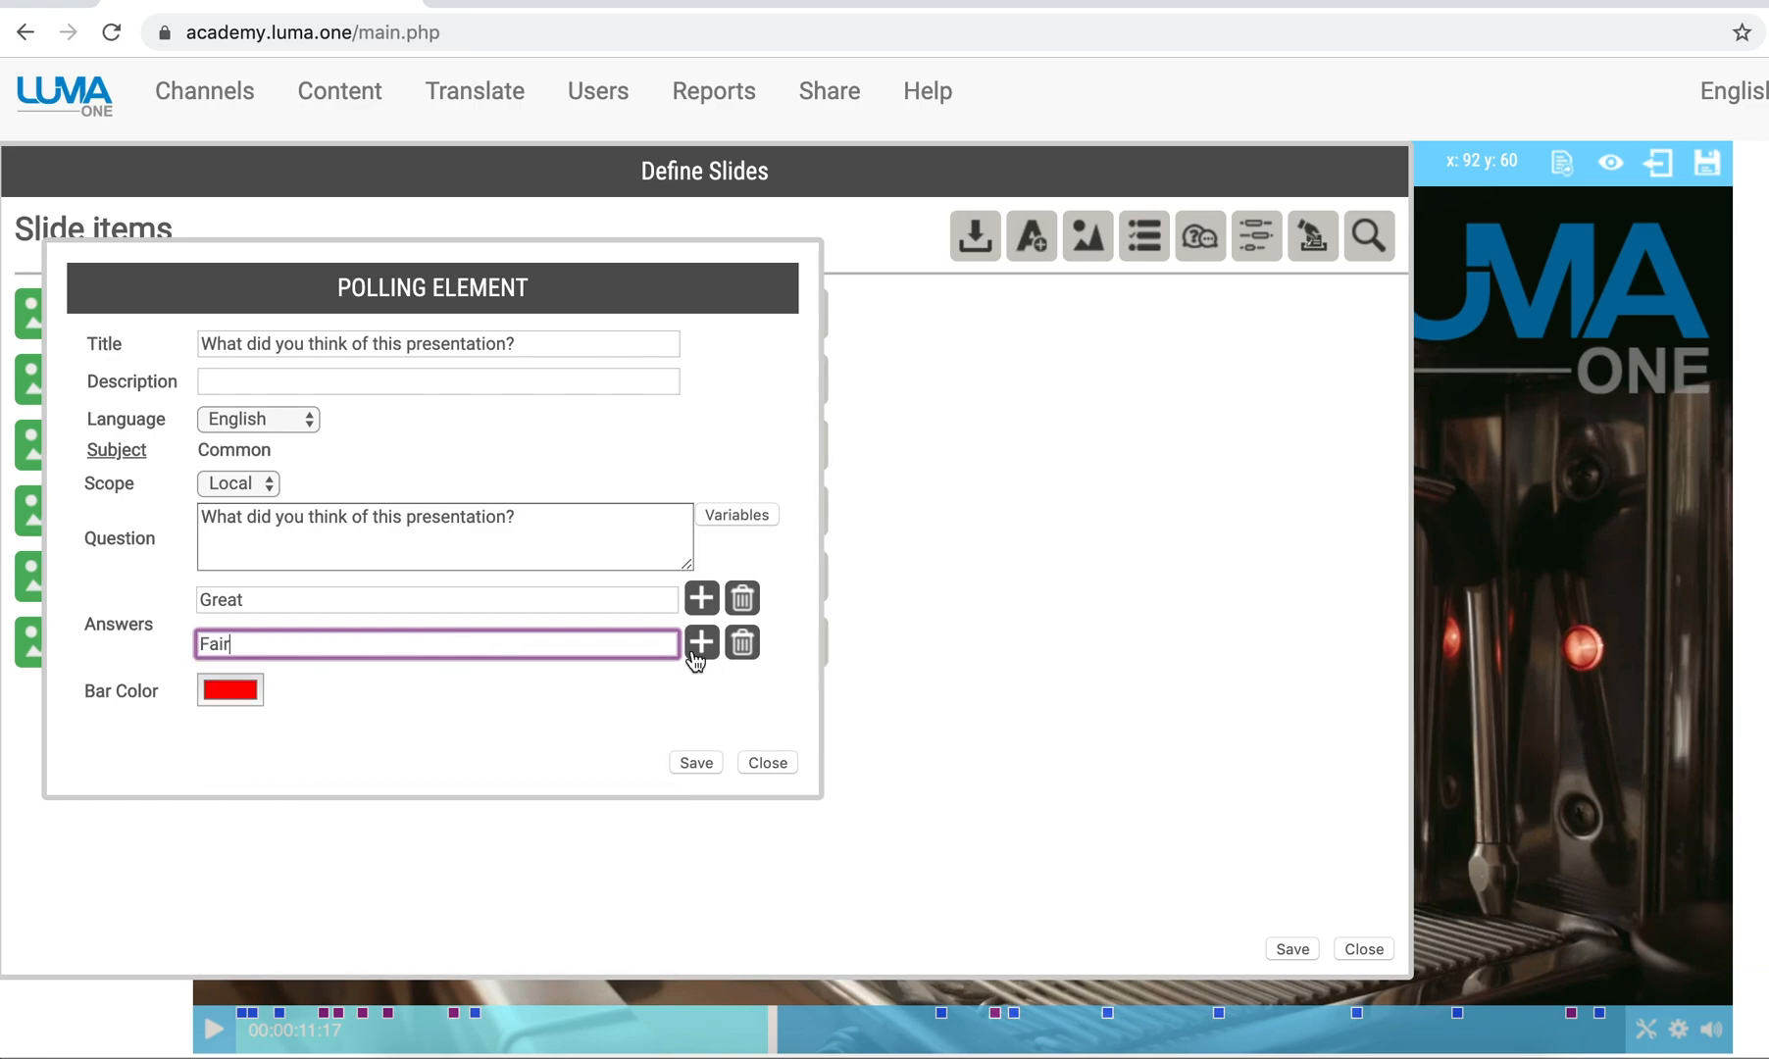
left_click(695, 655)
left_click(412, 686)
type("Poo")
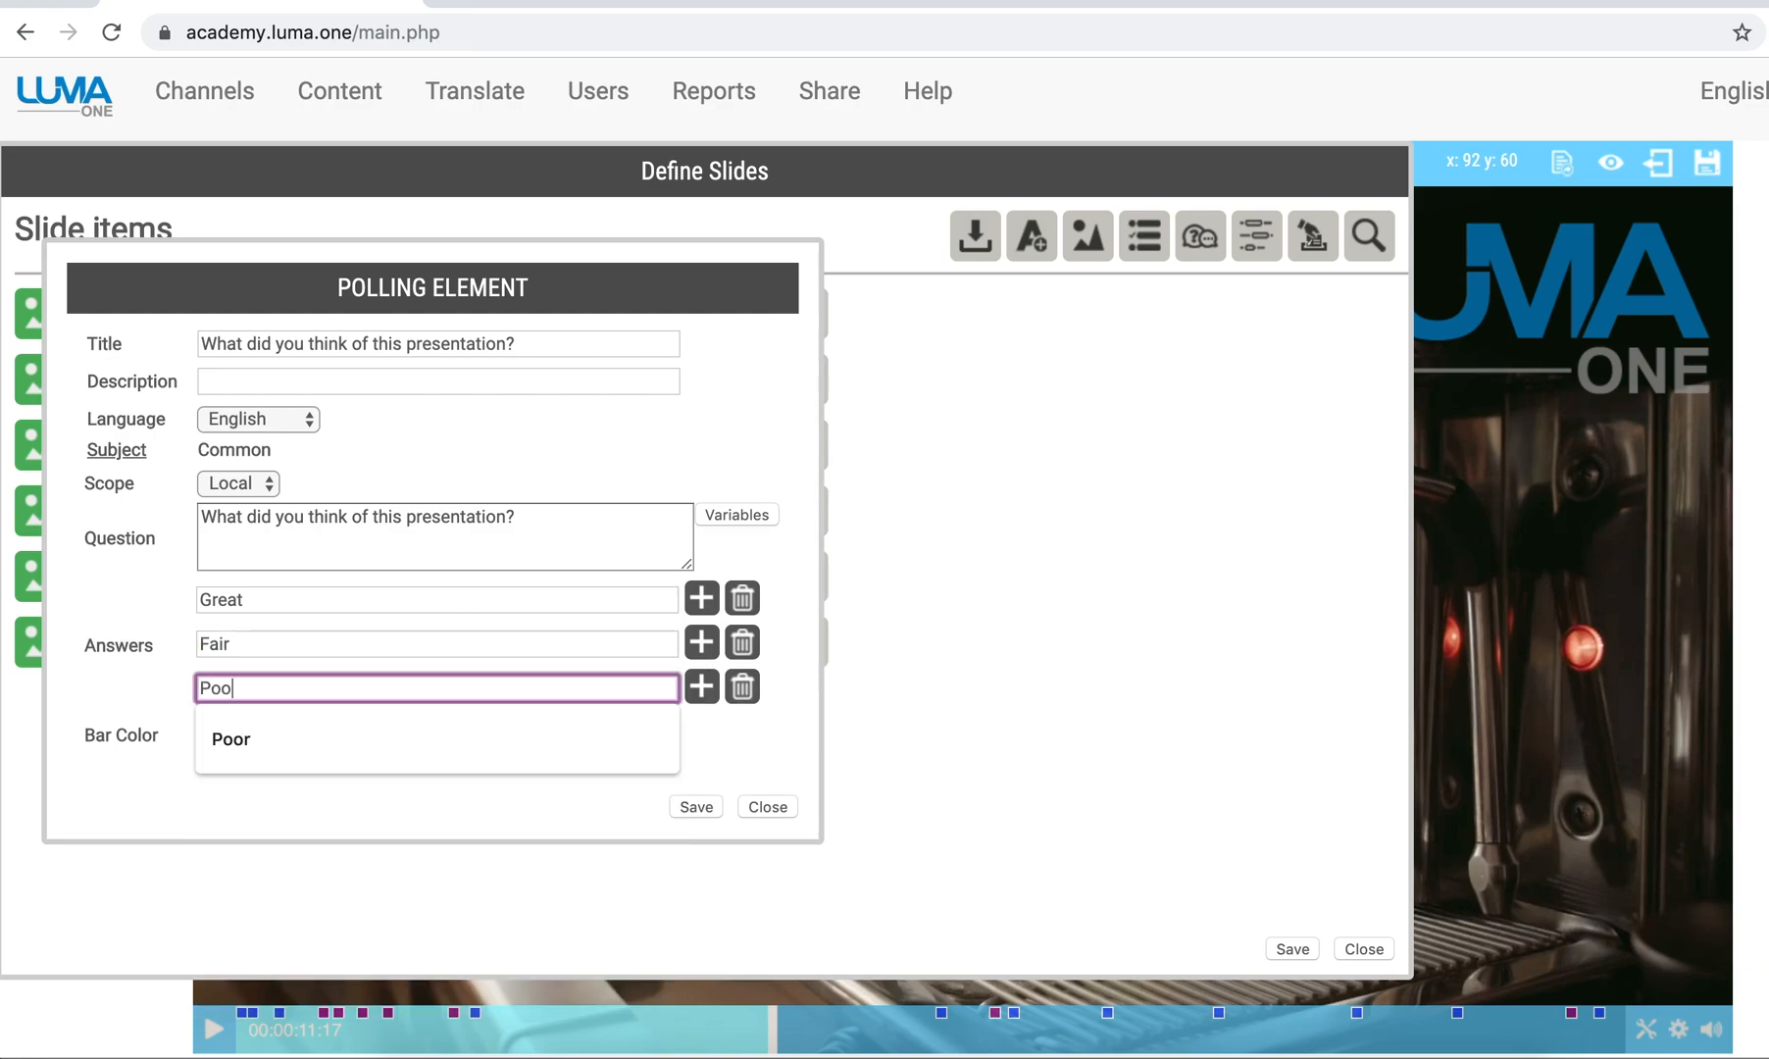
type("r")
left_click(505, 754)
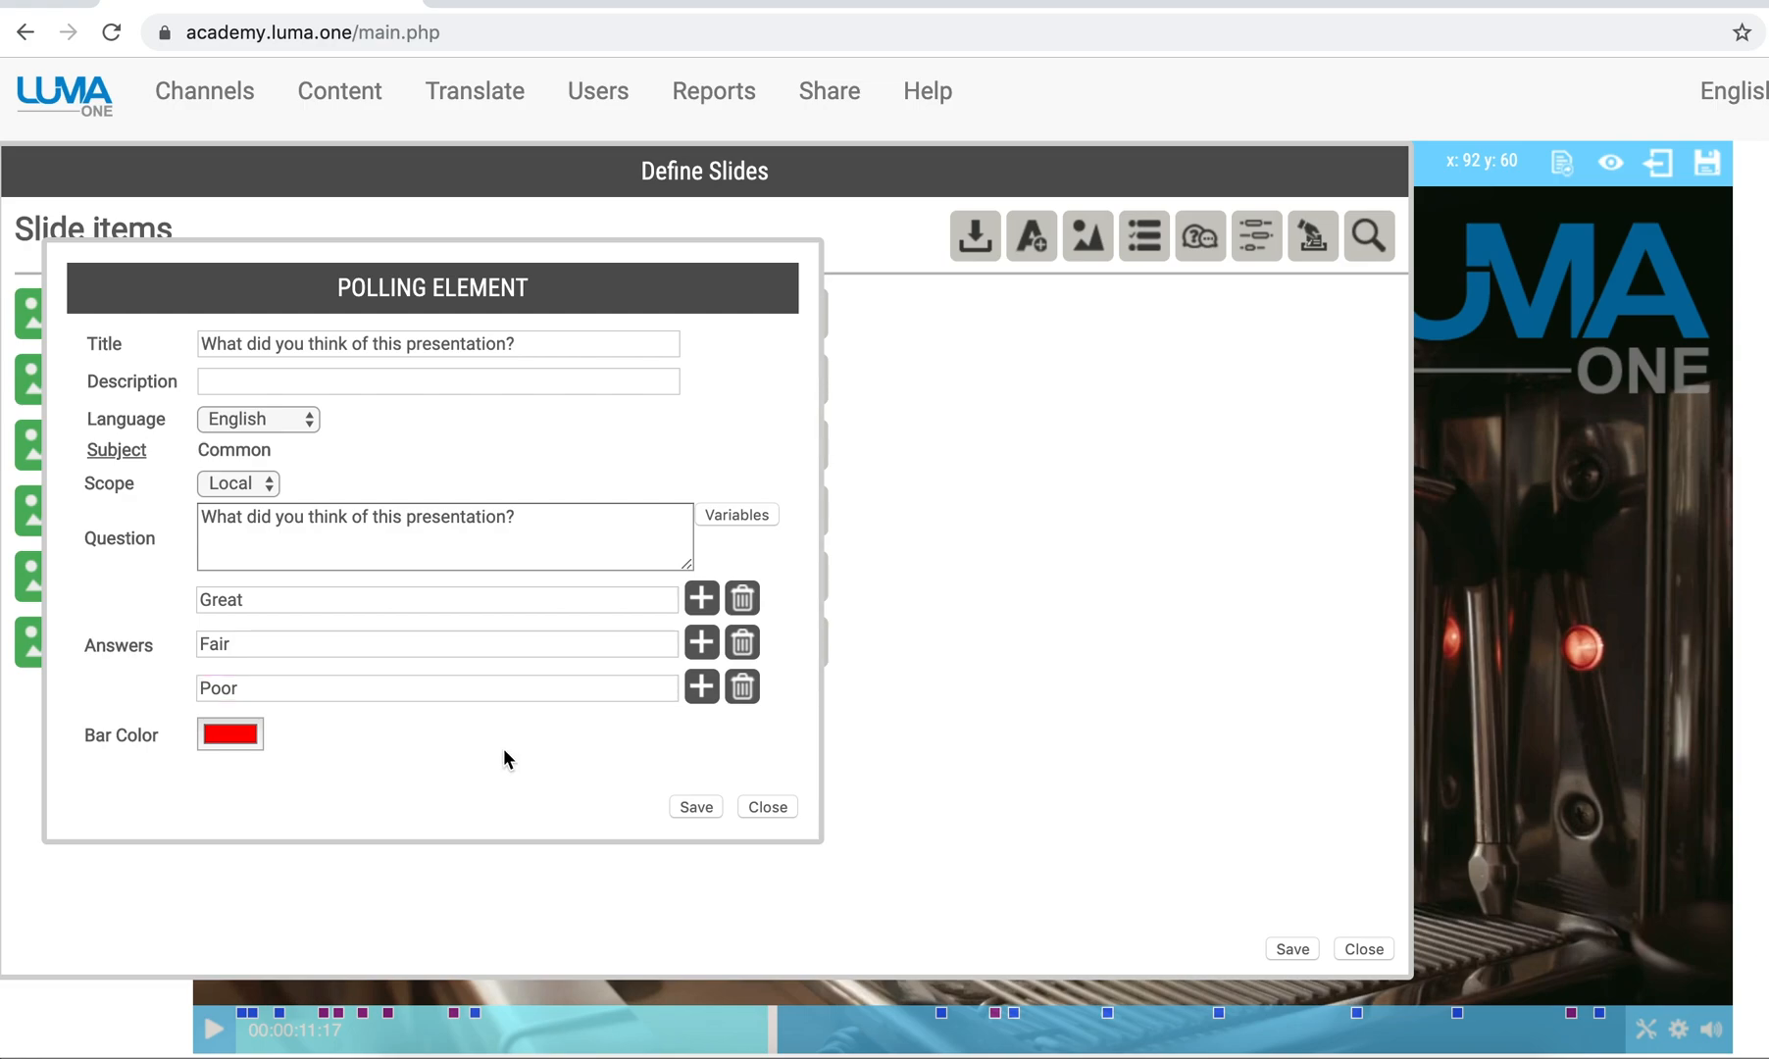
left_click(699, 806)
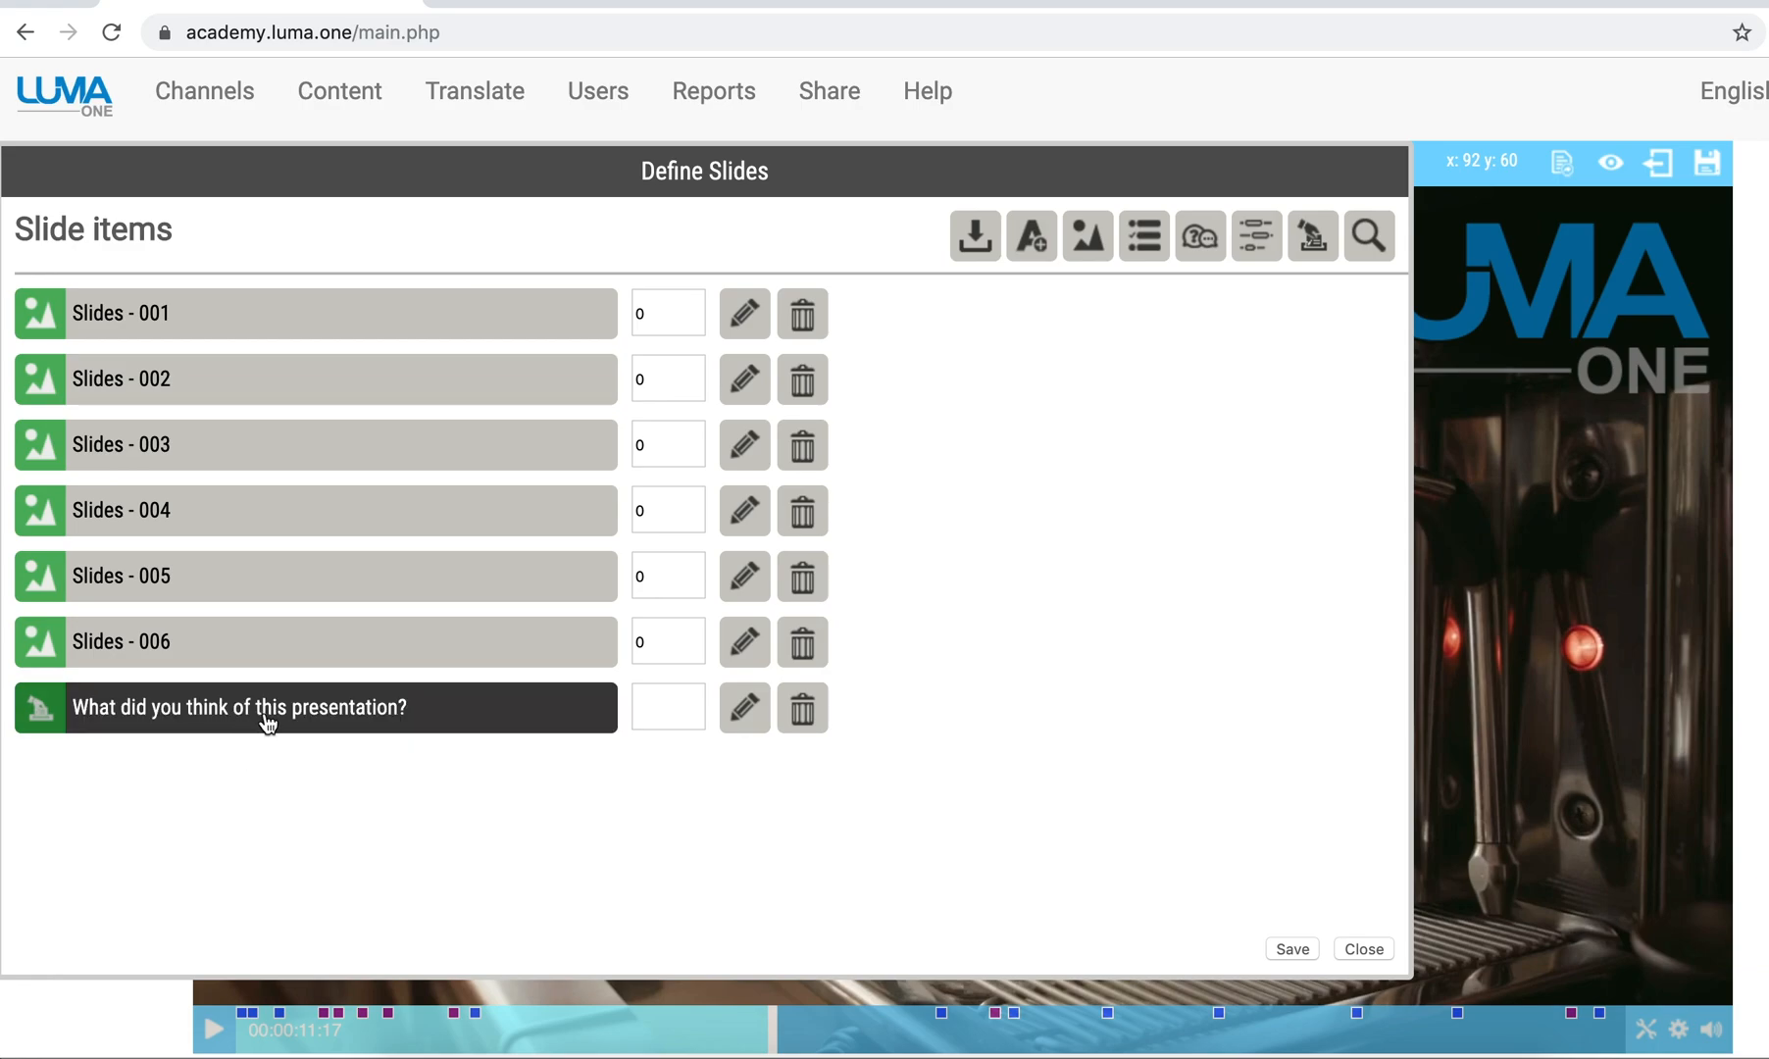
left_click(1291, 949)
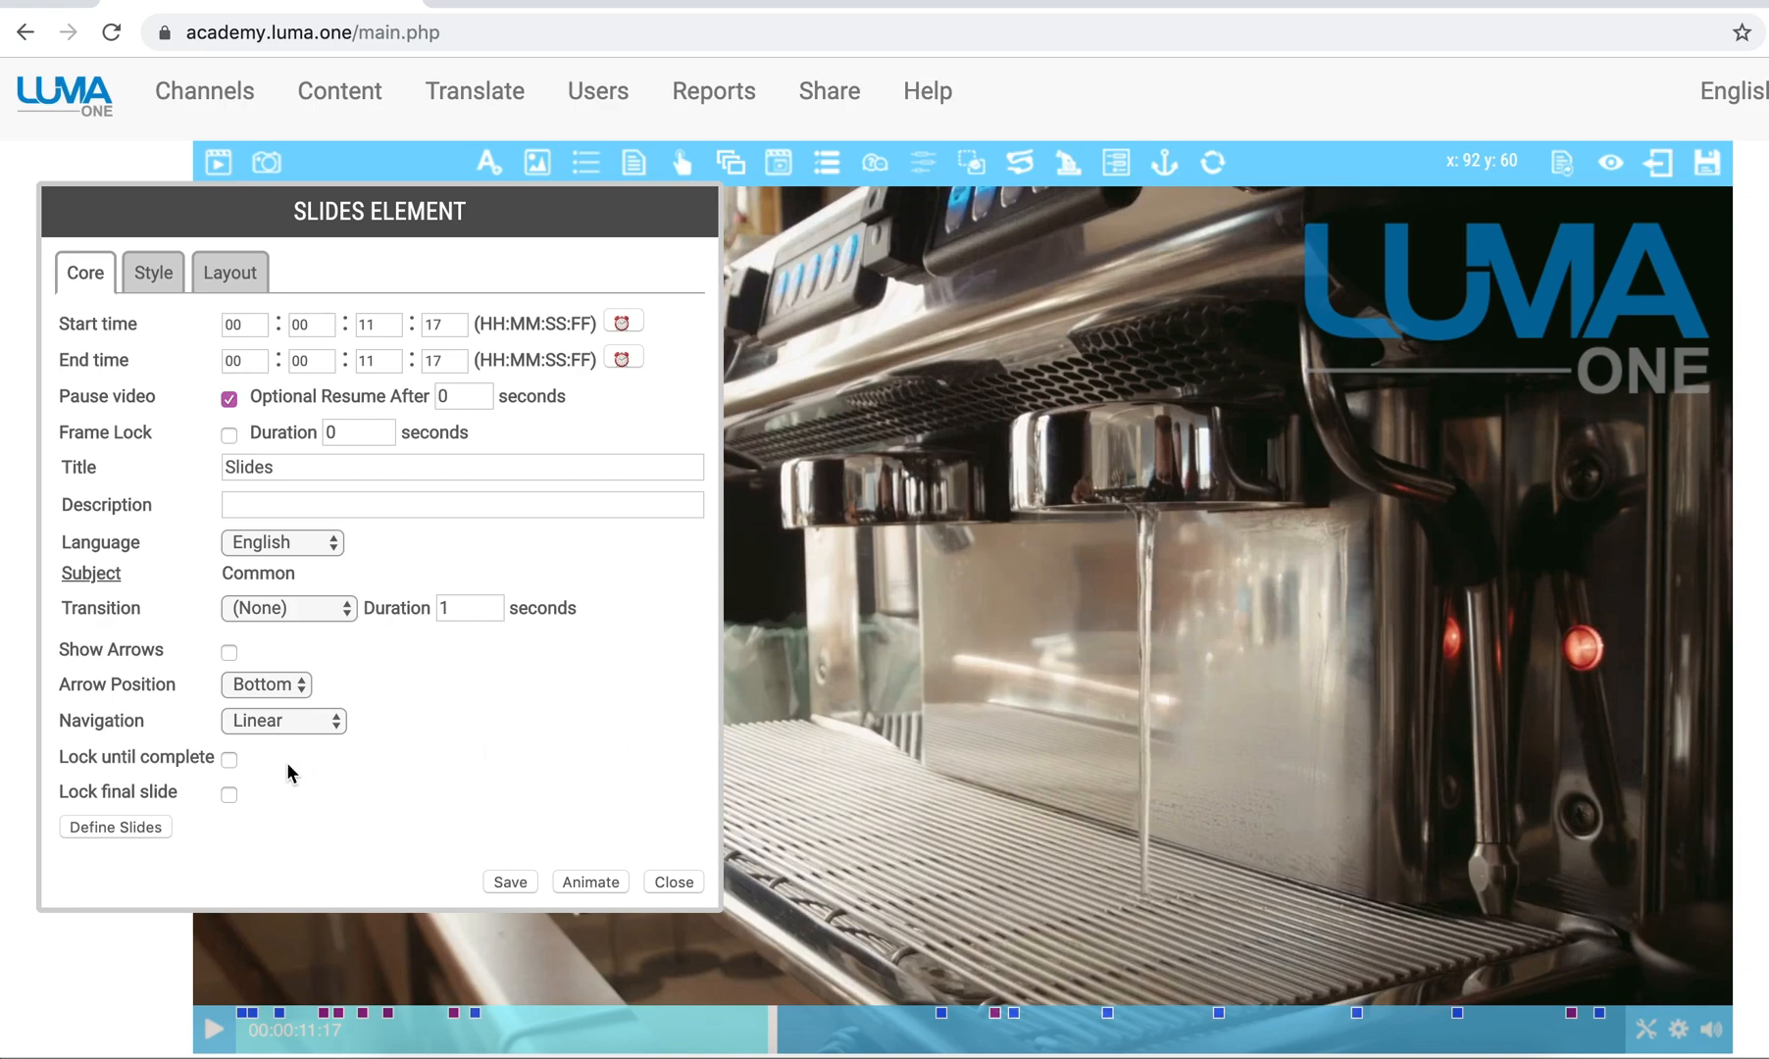
Enable Frame Lock on the slides element with a duration of 120 seconds
left_click(233, 436)
left_click(355, 431)
key("BackSpace")
type("120")
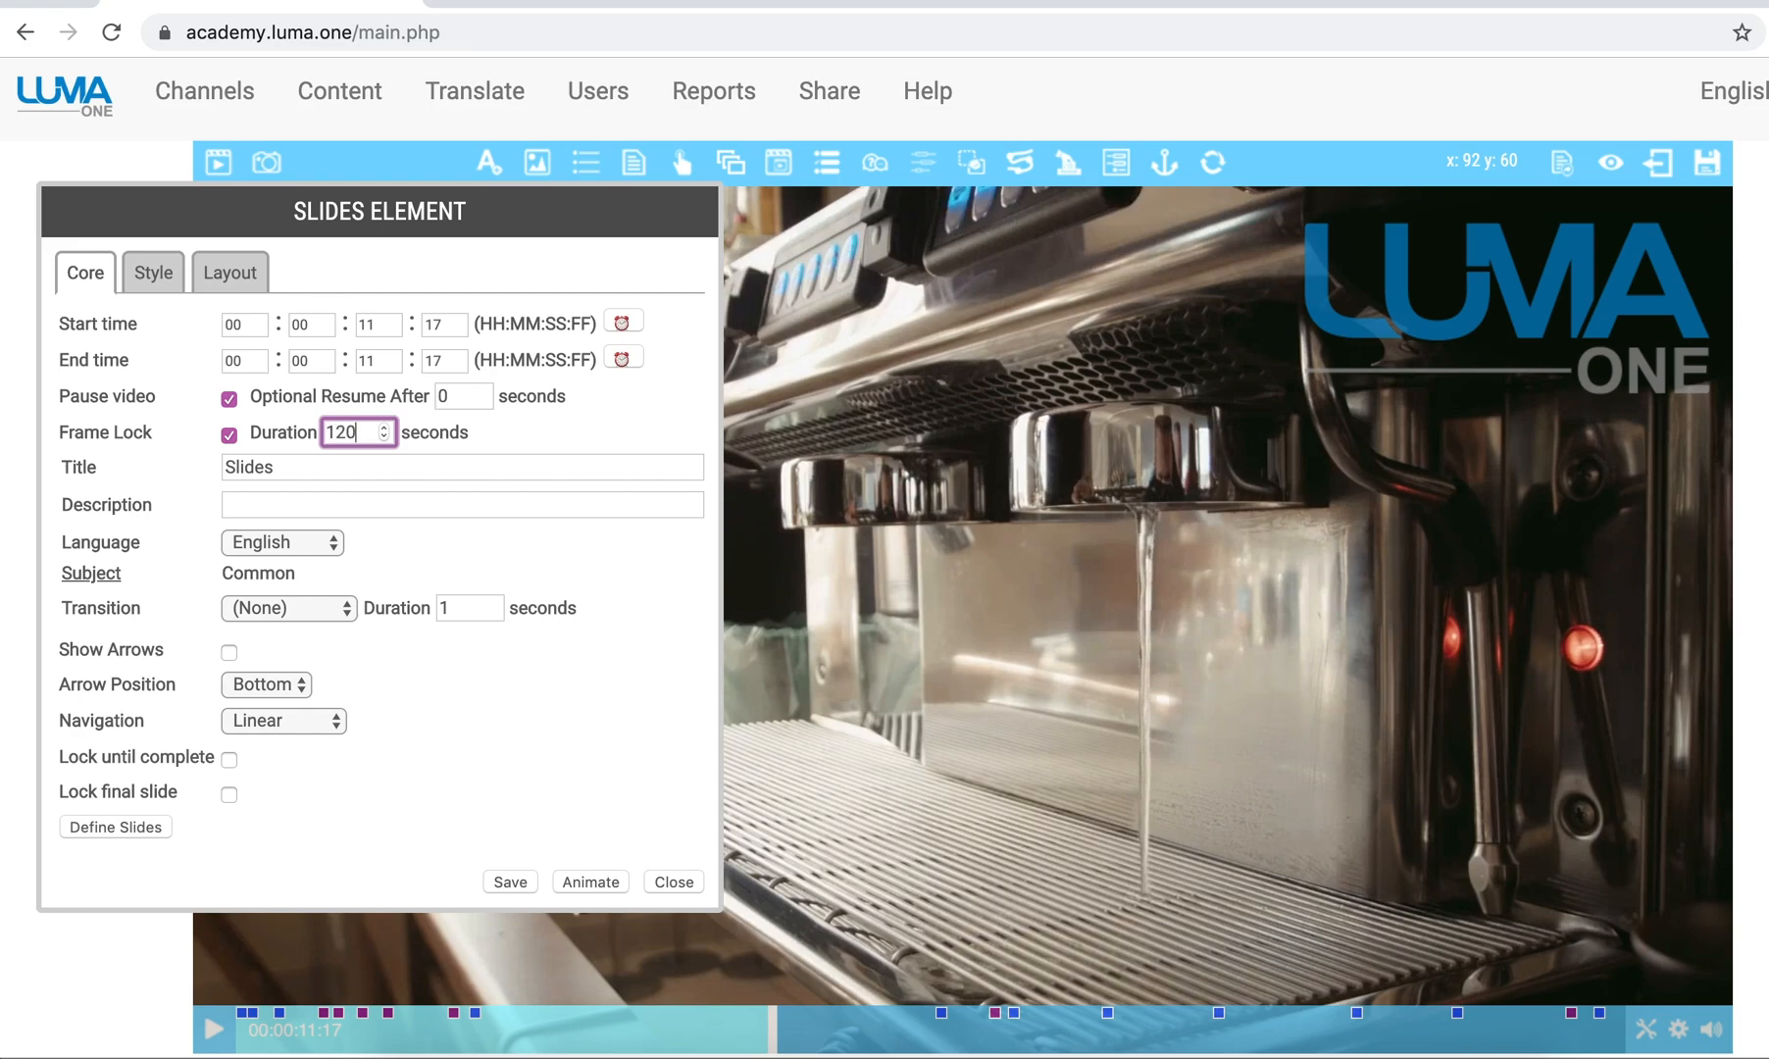
left_click(572, 438)
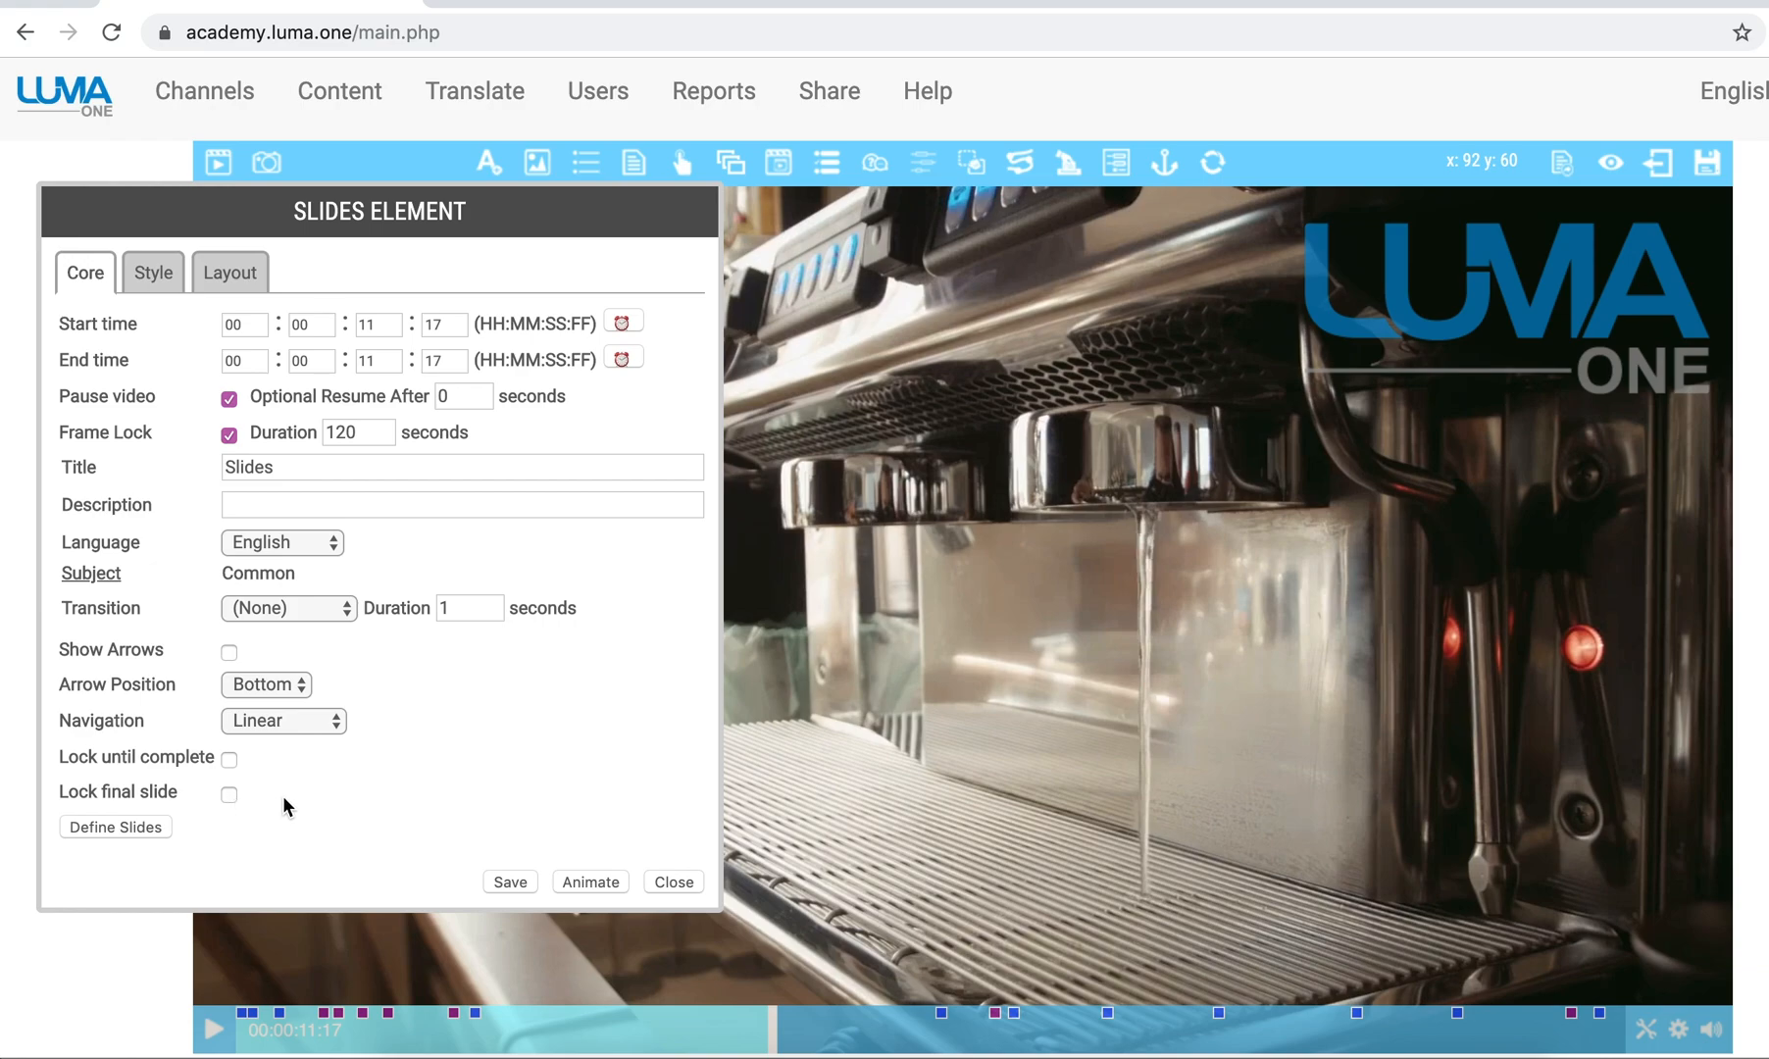
Enable Show Arrows for the slides element, with arrow position Bottom and Linear navigation
left_click(230, 653)
left_click(275, 684)
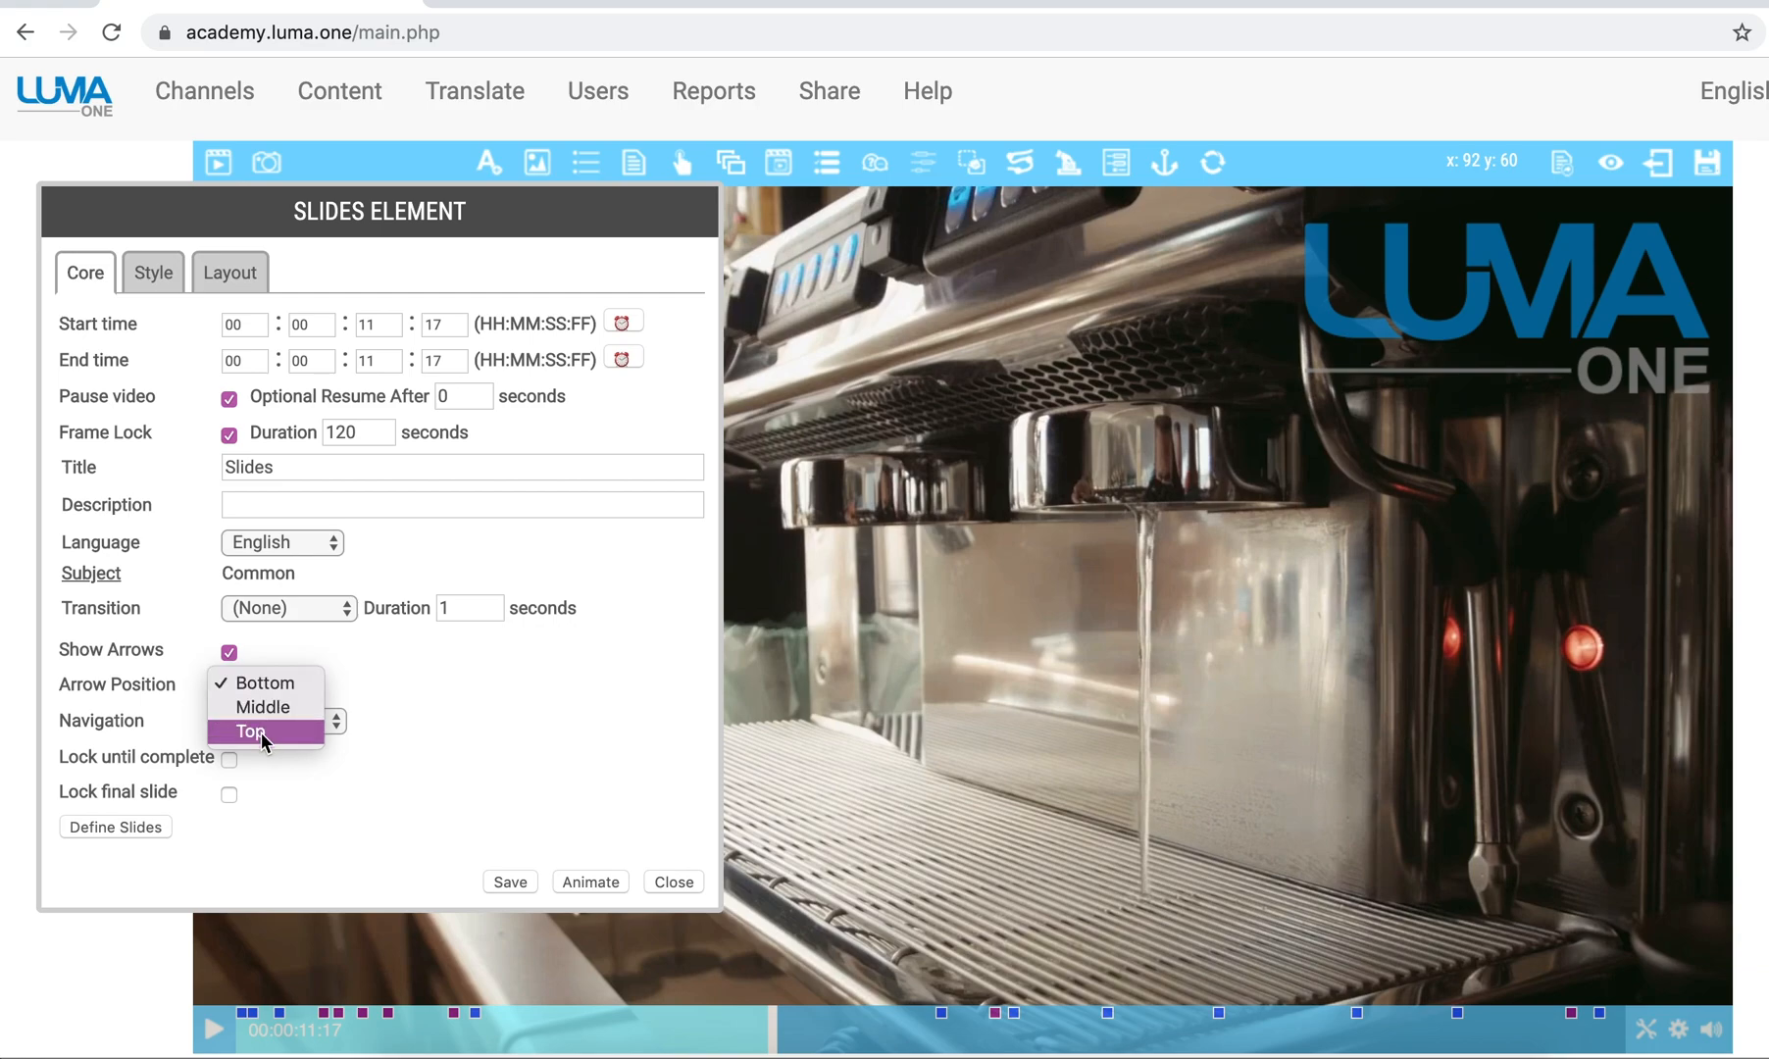
left_click(274, 685)
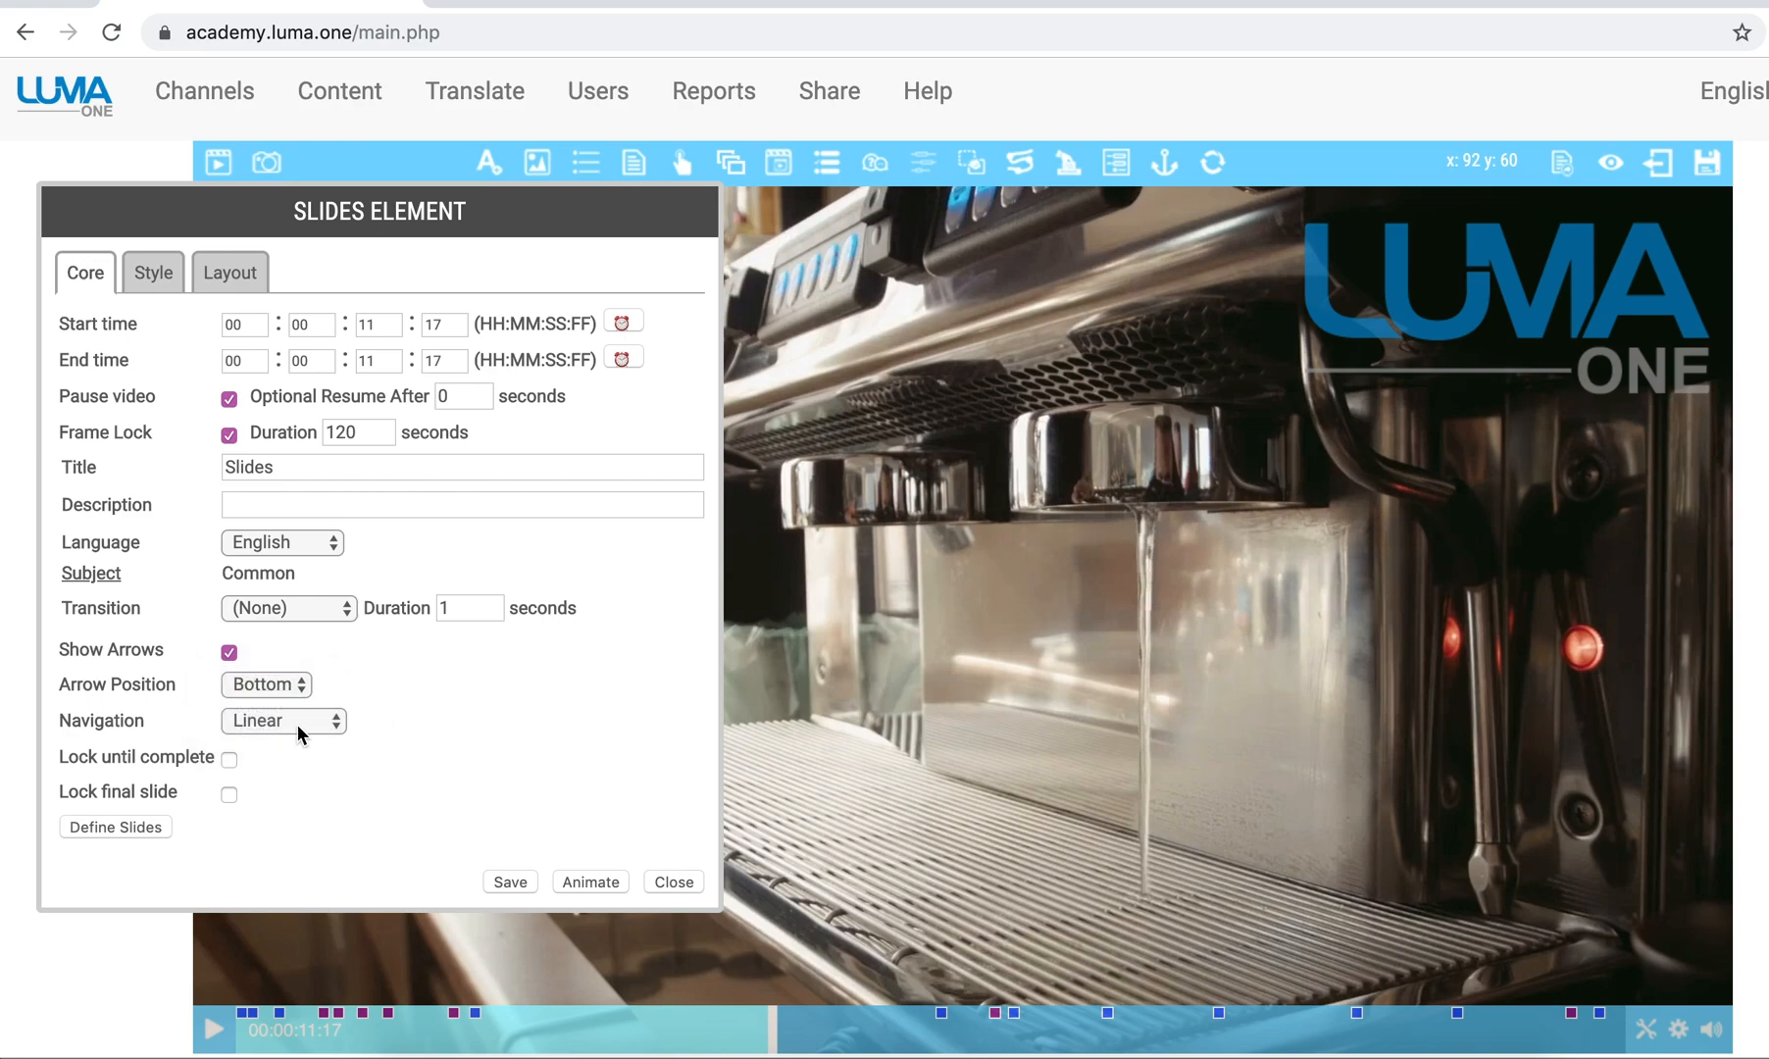
left_click(297, 725)
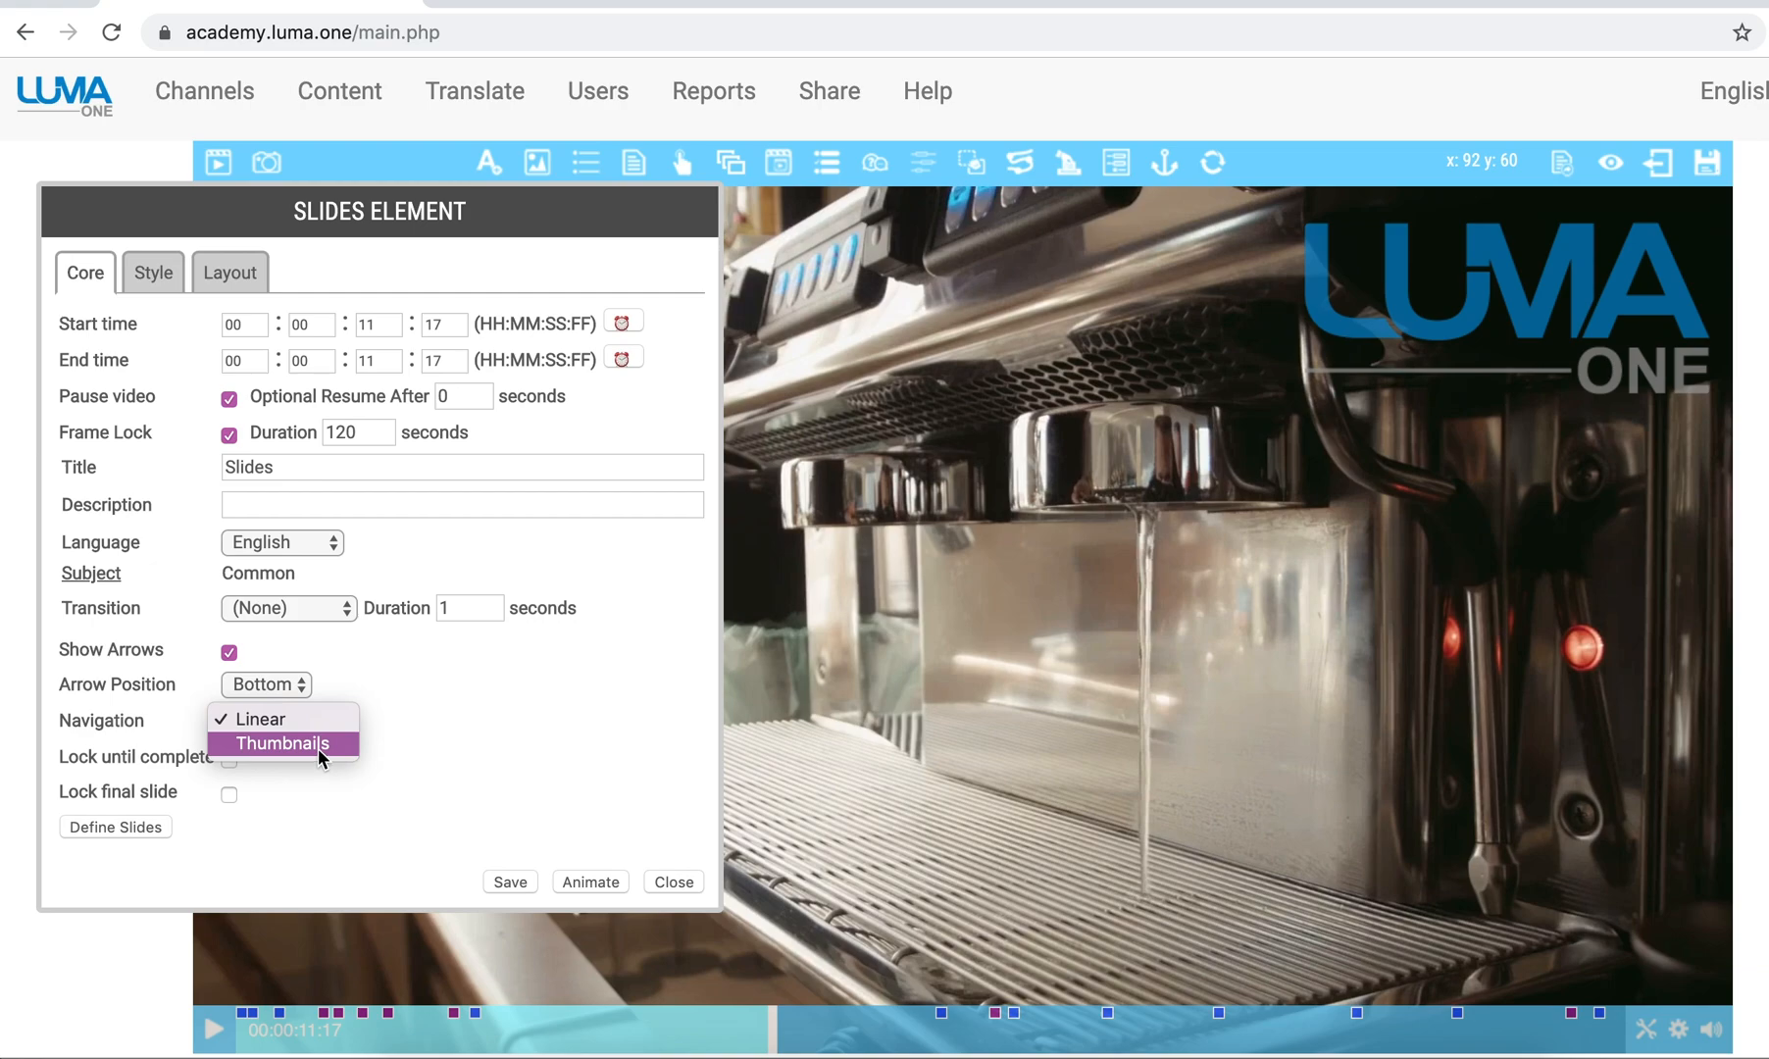
left_click(406, 703)
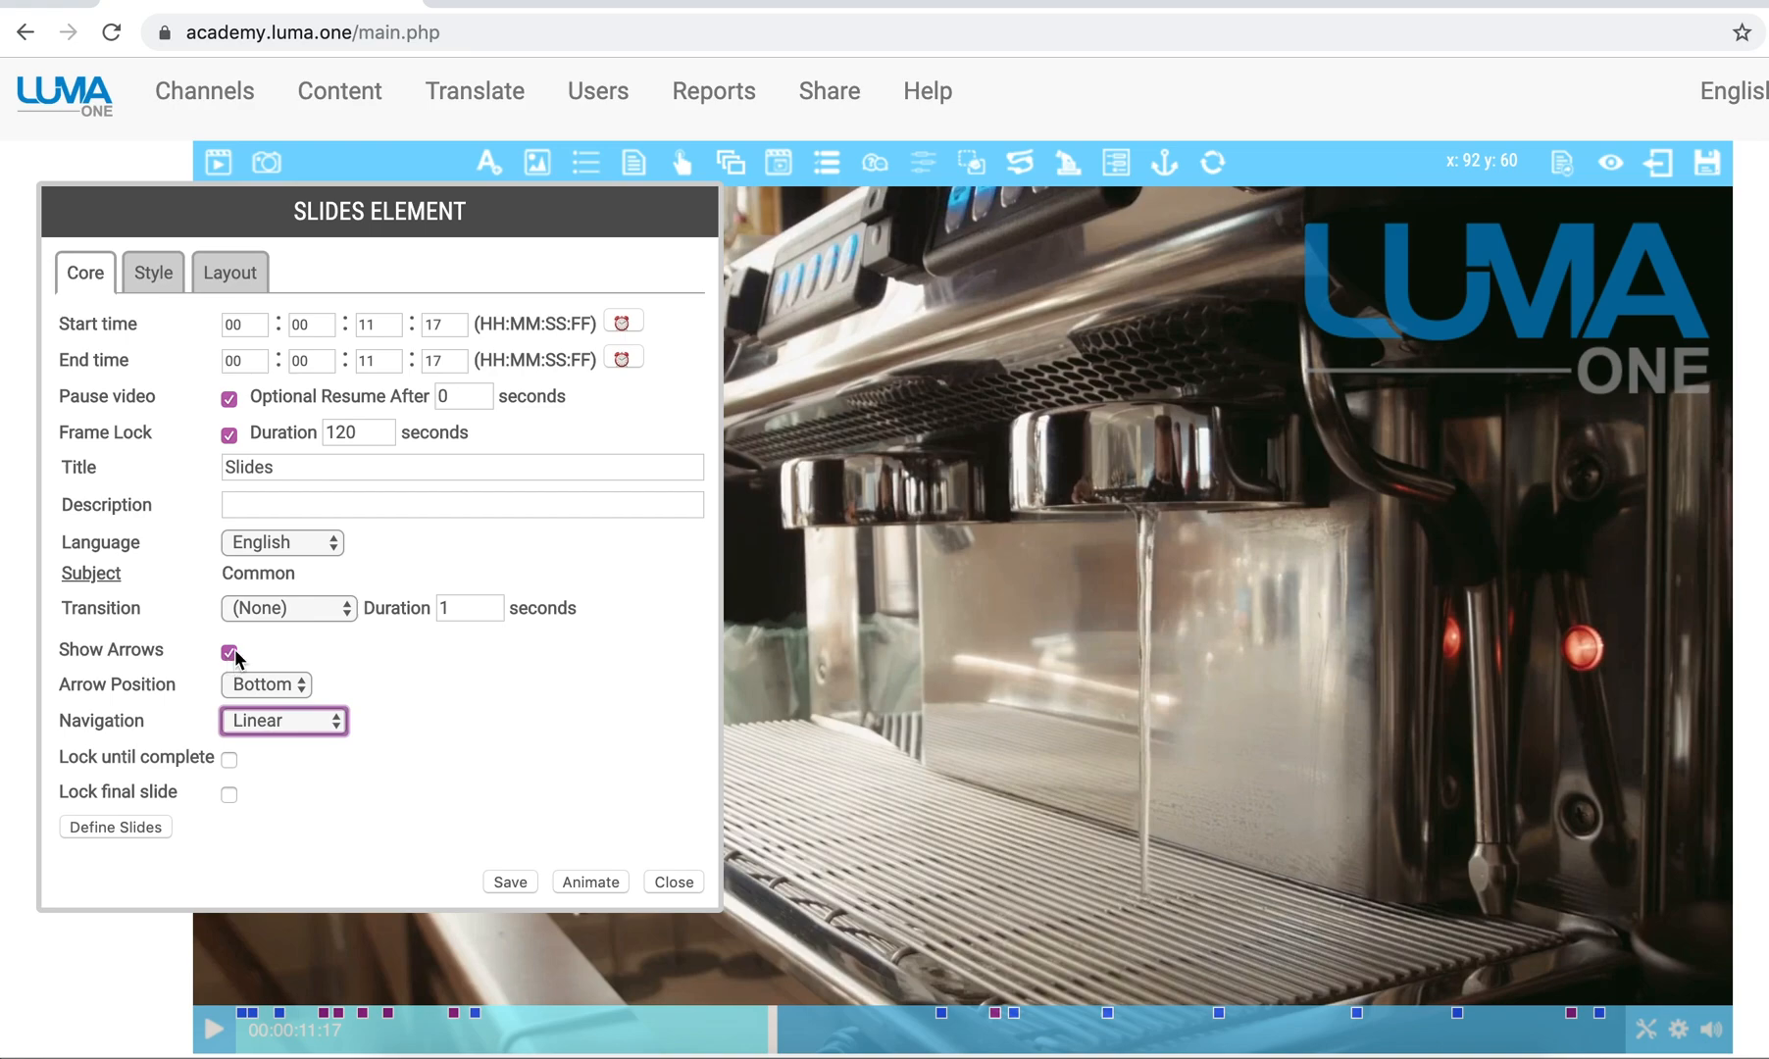
Save the slides element and move its box down and to the right on the video frame
left_click(511, 881)
left_click(674, 883)
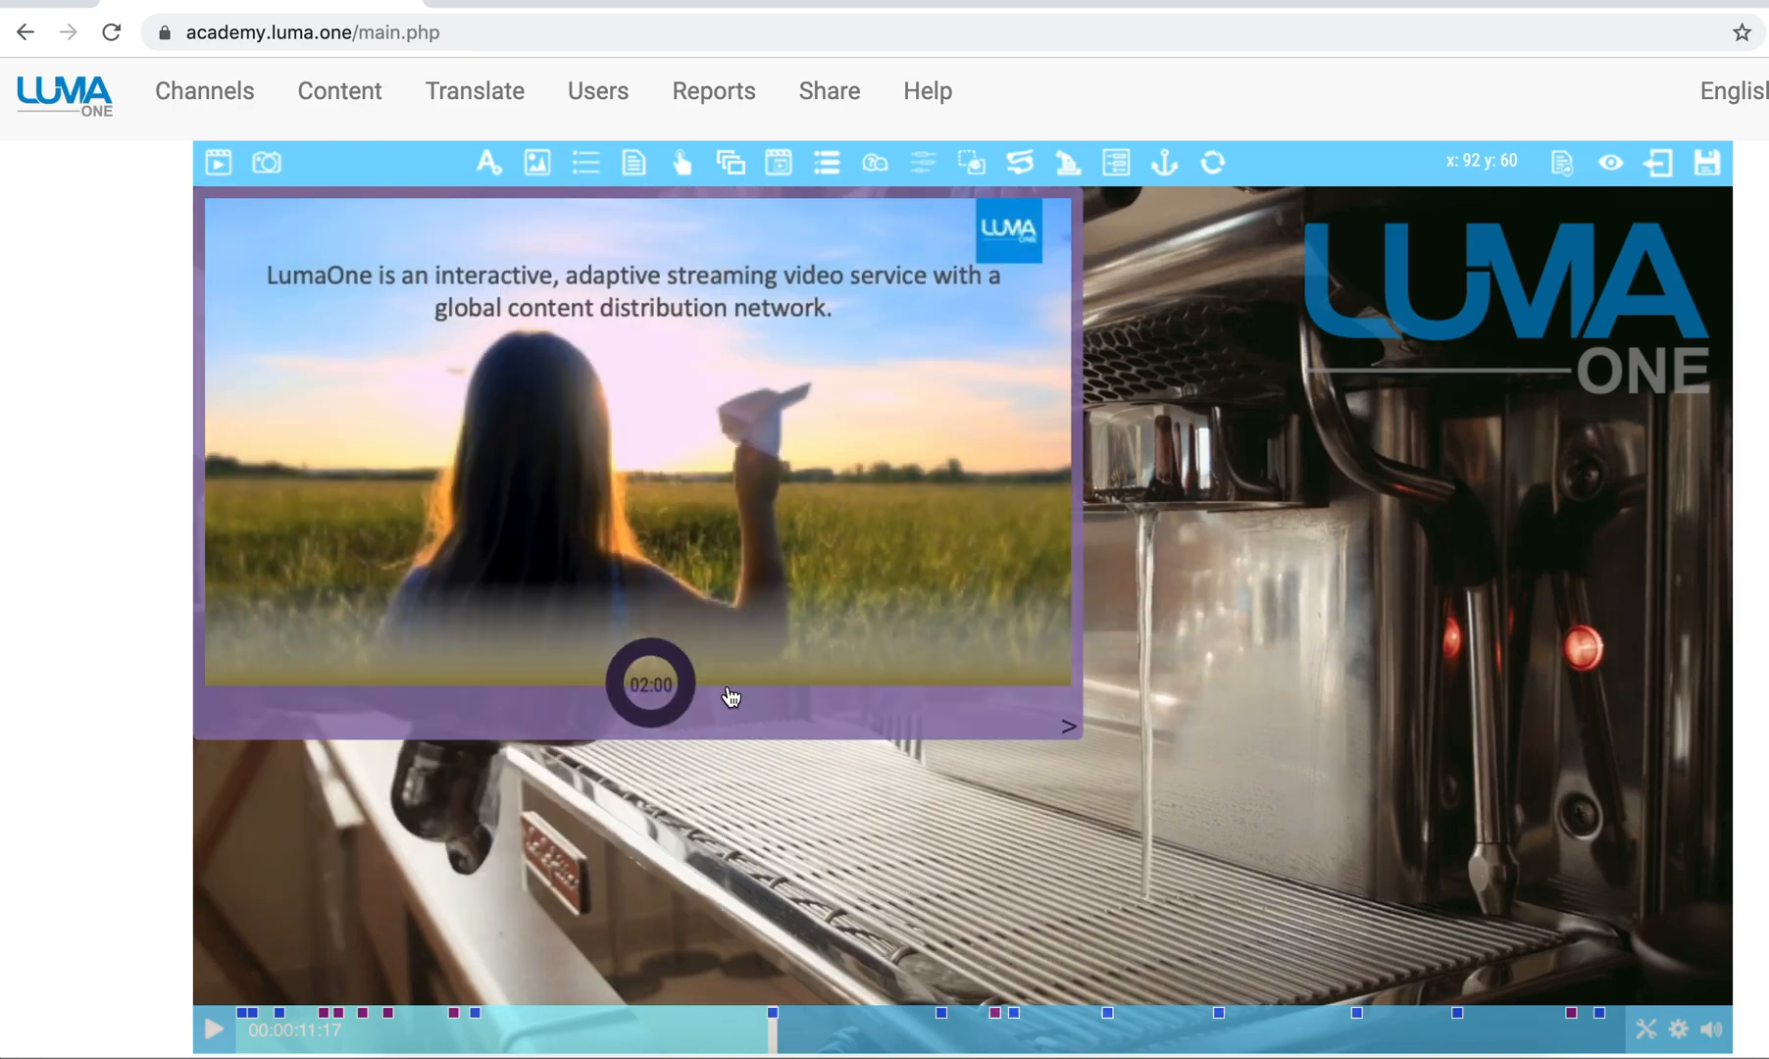
left_click_drag(806, 645, 856, 717)
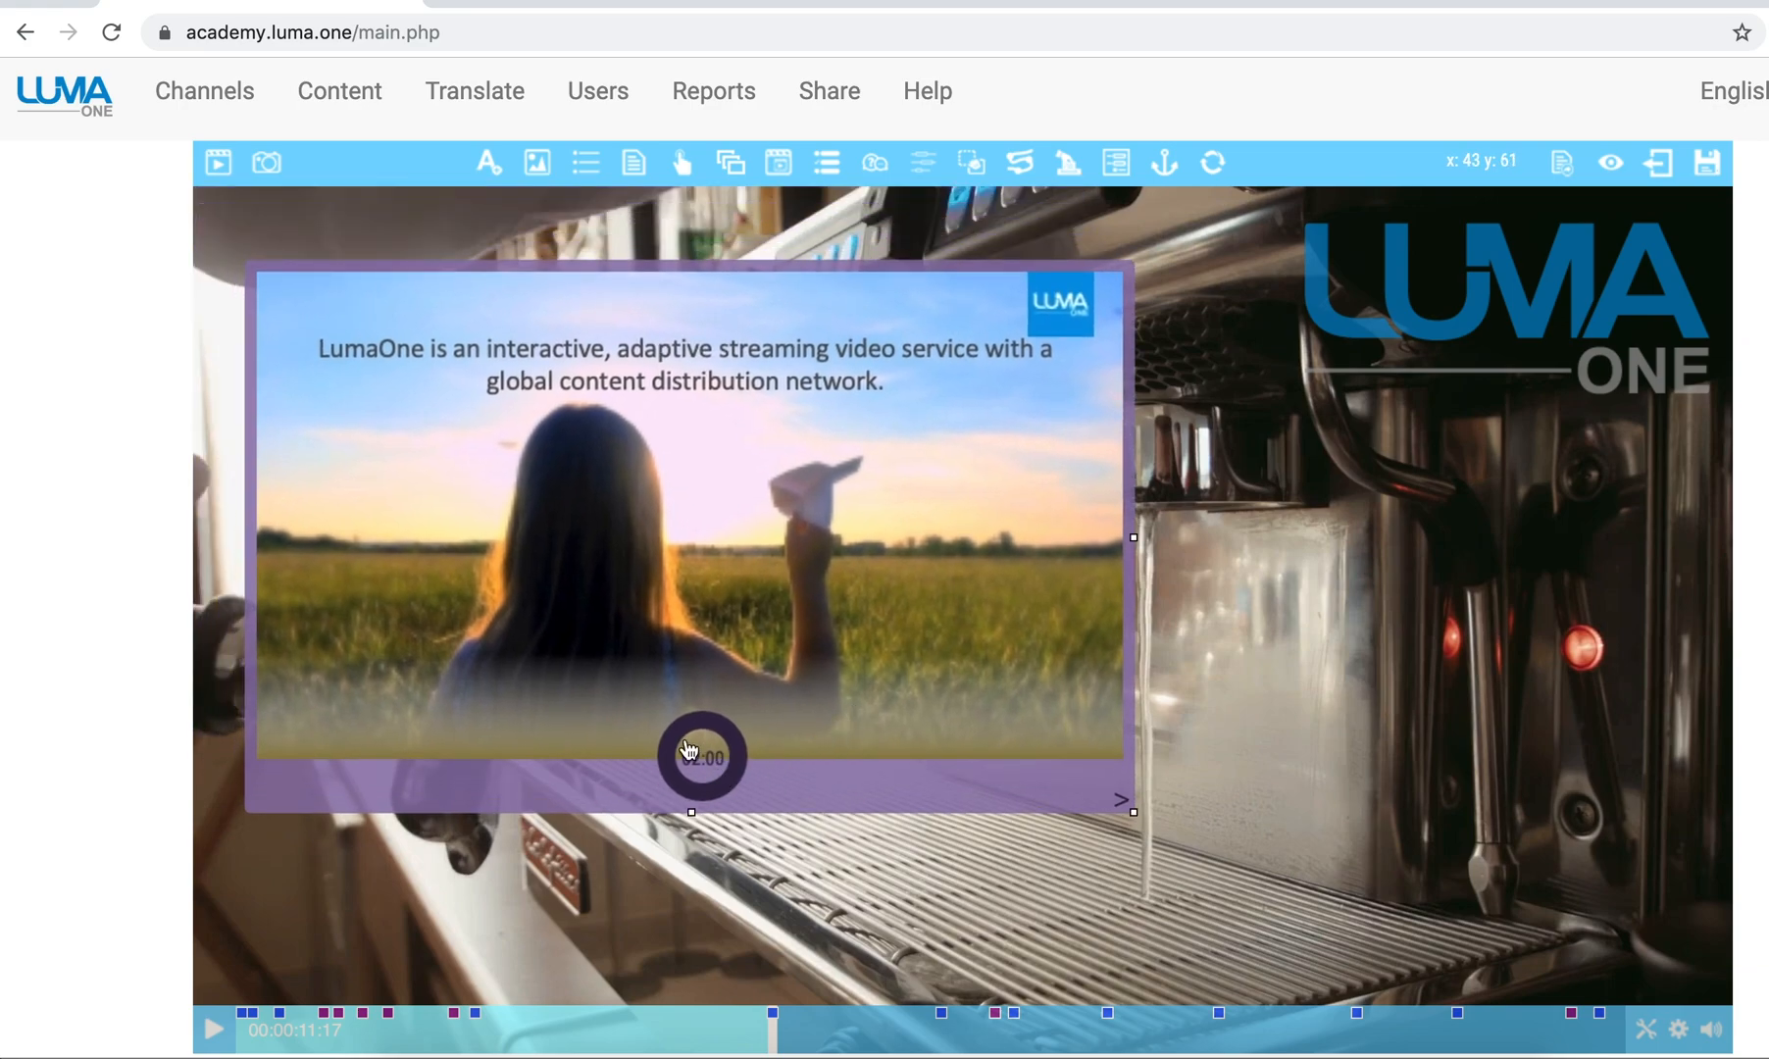